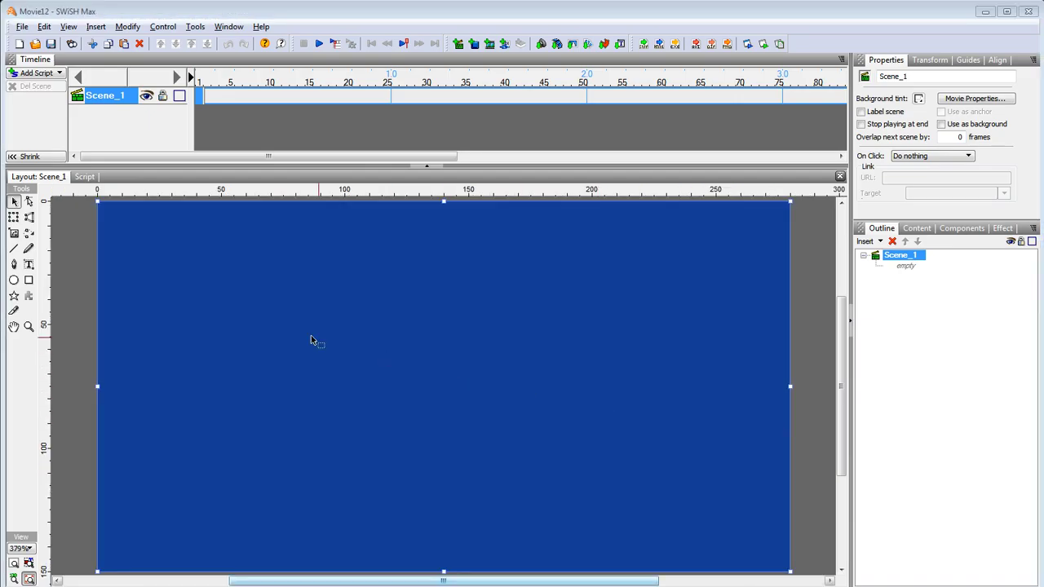
# Step: Draw a circle about 31 pixels in diameter on the stage and apply the Bullet - Fly By In effect to it at frame 1
pyautogui.click(14, 279)
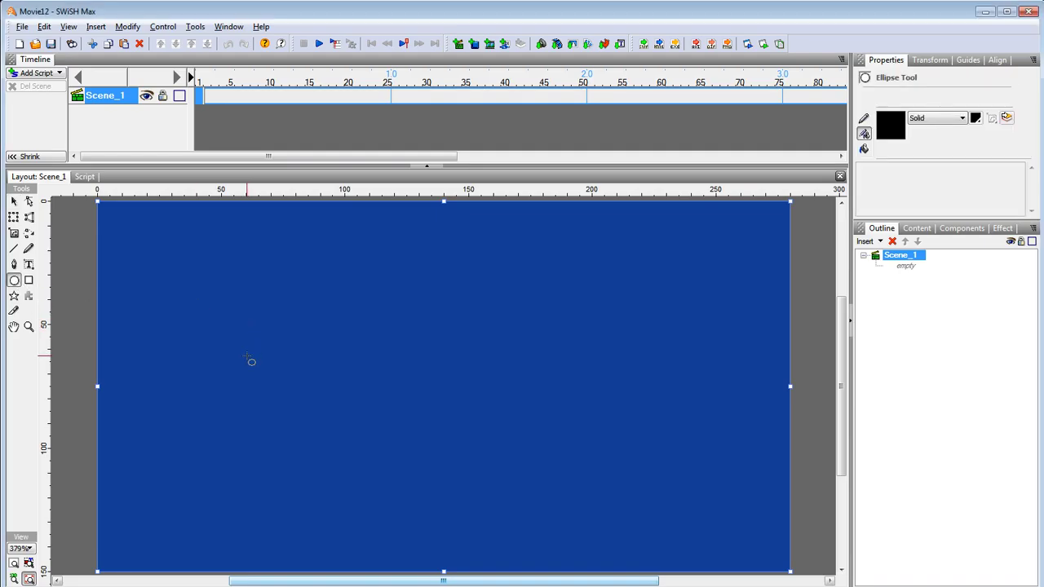
pyautogui.moveTo(248, 361); pyautogui.dragTo(321, 434)
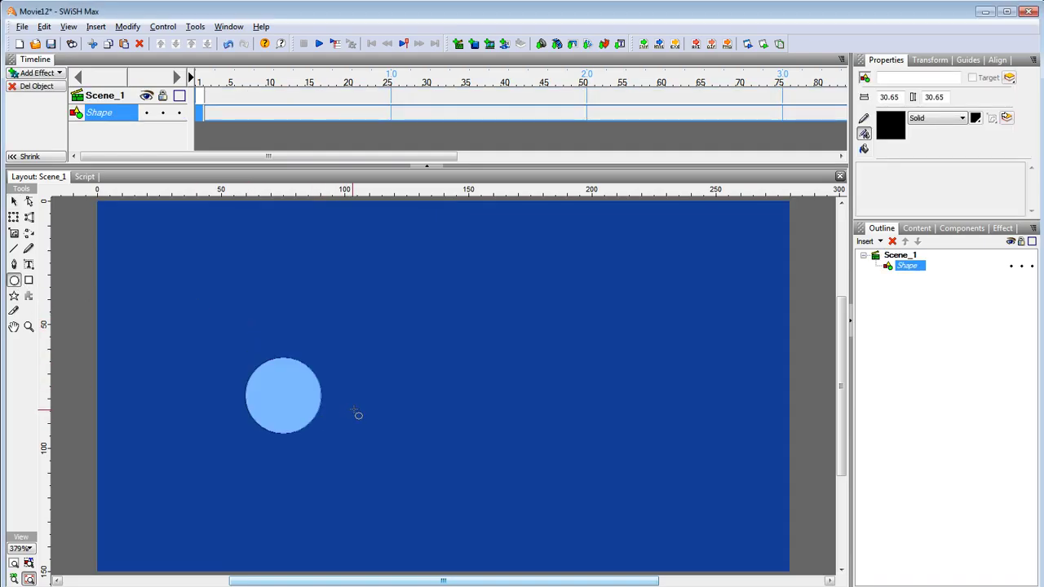
pyautogui.rightClick(199, 118)
pyautogui.moveTo(279, 380)
pyautogui.click(379, 255)
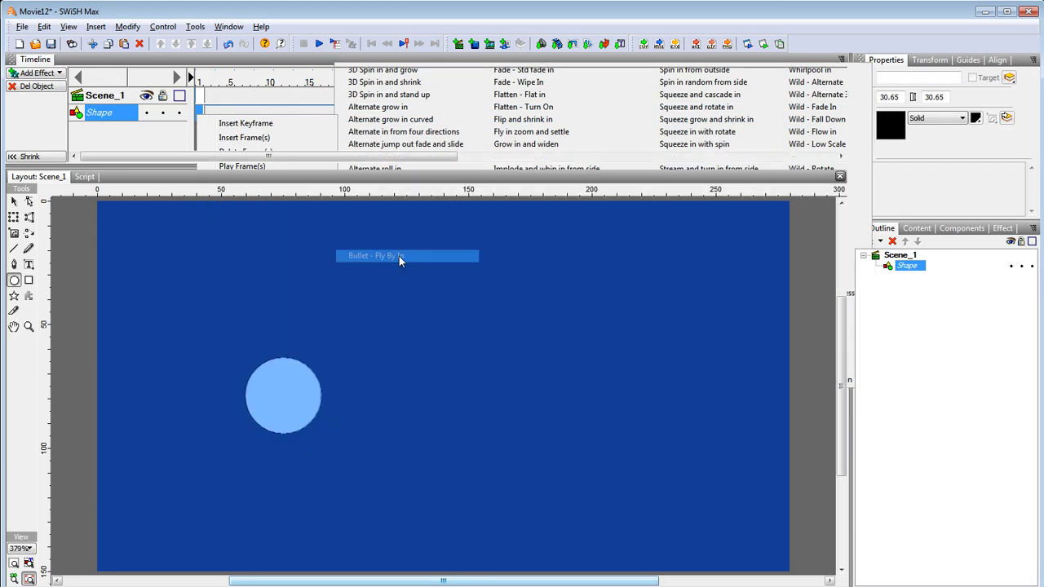
# Step: Preview the circle's fly-in animation and lengthen its effect to 50 frames
pyautogui.click(319, 45)
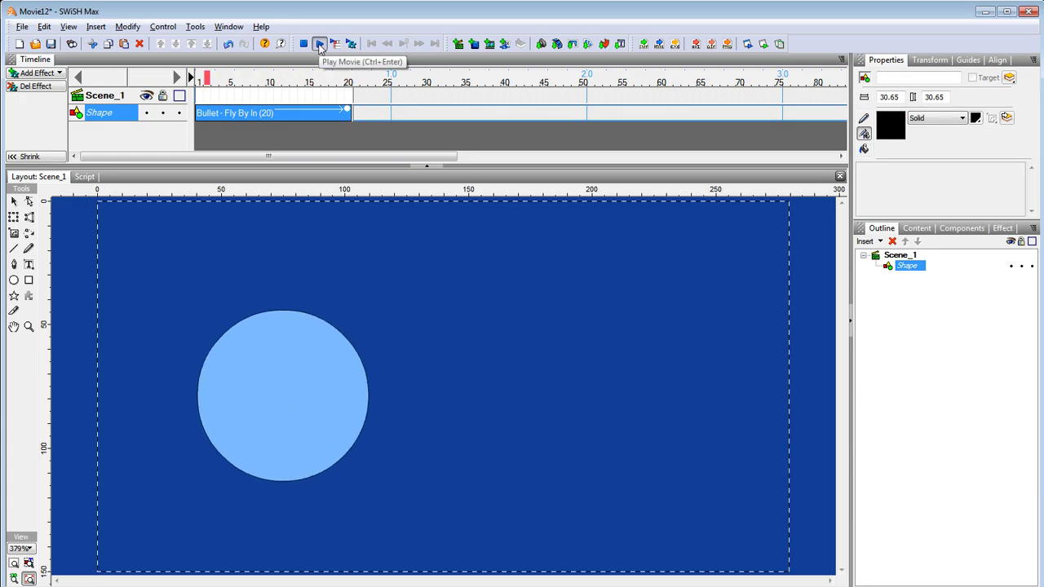
pyautogui.moveTo(349, 114); pyautogui.dragTo(581, 114)
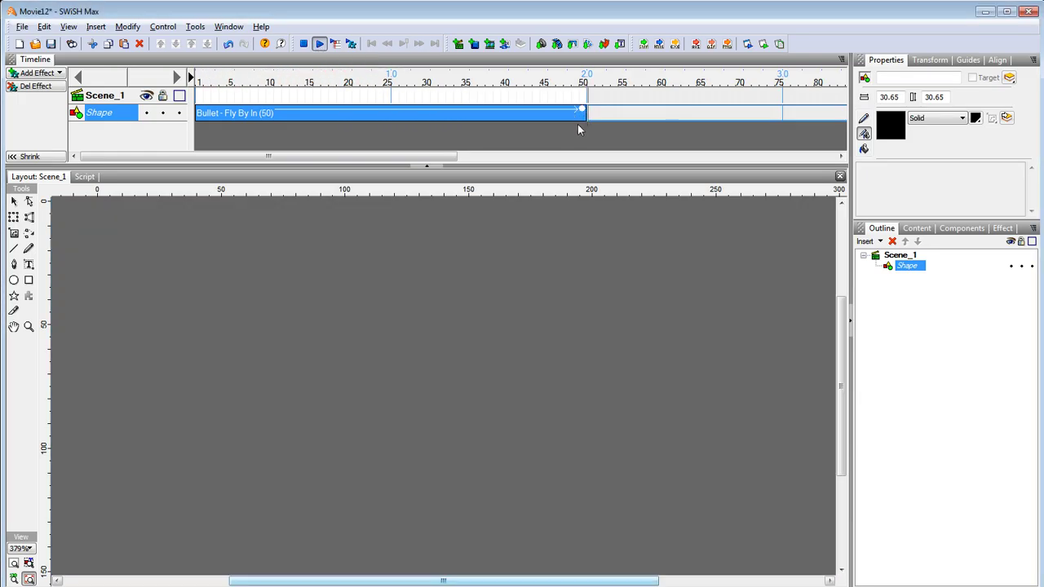
pyautogui.hotkey('ctrl', 'Return')
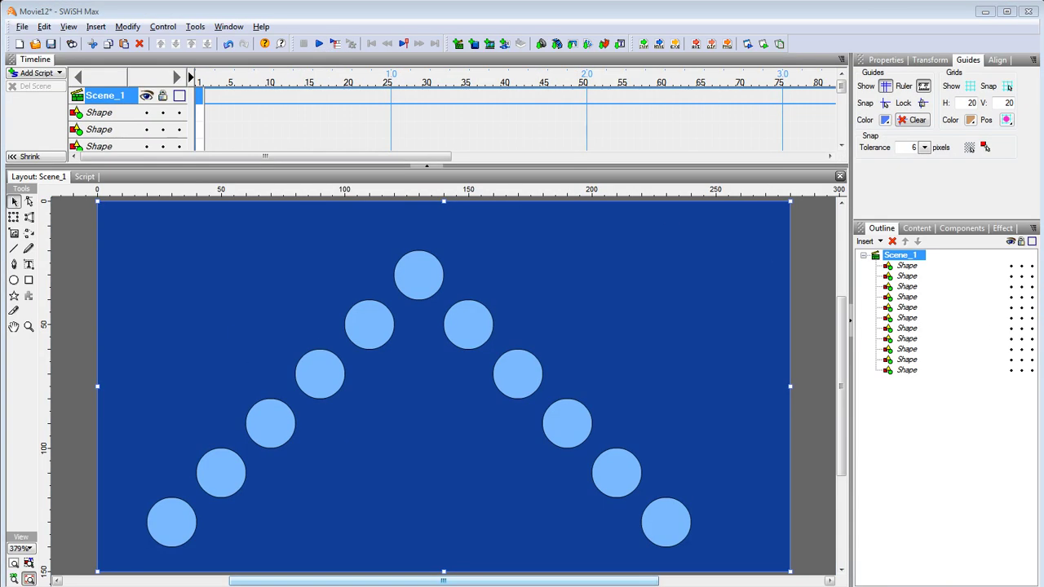
# Step: Select all eleven circle shapes and group them as a movie clip
pyautogui.click(905, 265)
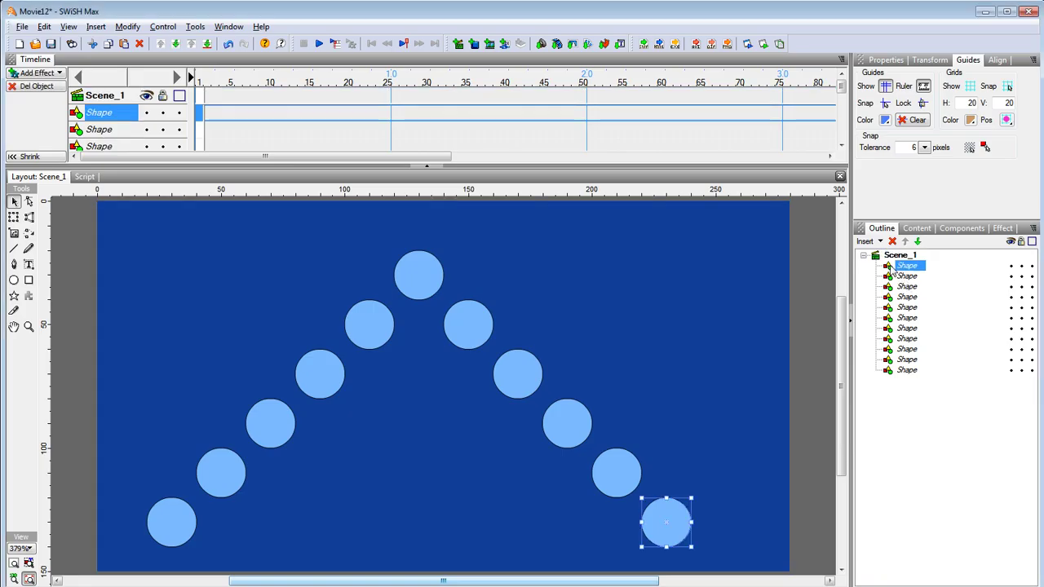
pyautogui.keyDown('shift'); pyautogui.click(894, 371); pyautogui.keyUp('shift')
pyautogui.rightClick(894, 372)
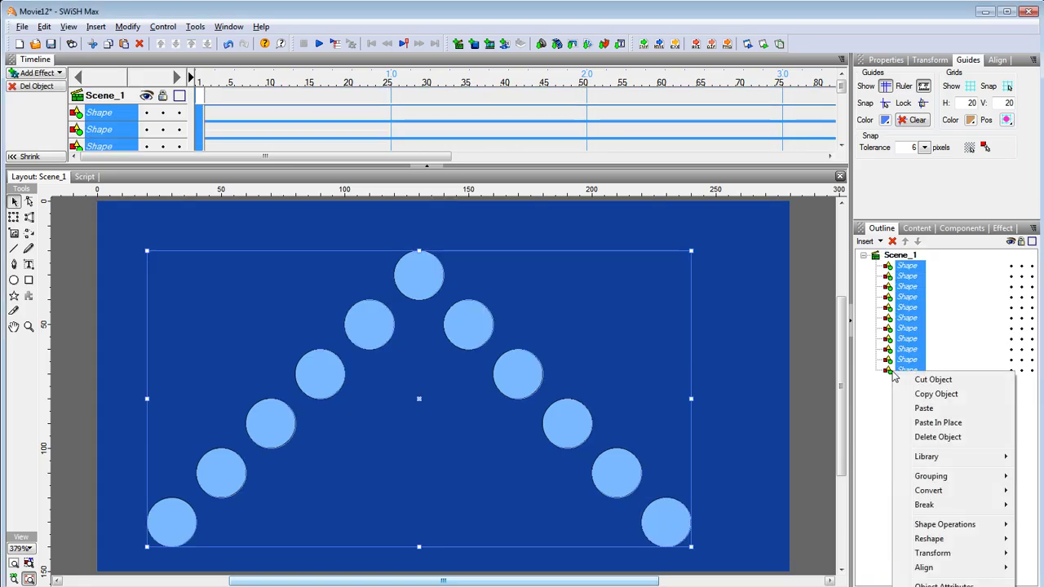
pyautogui.moveTo(1008, 478)
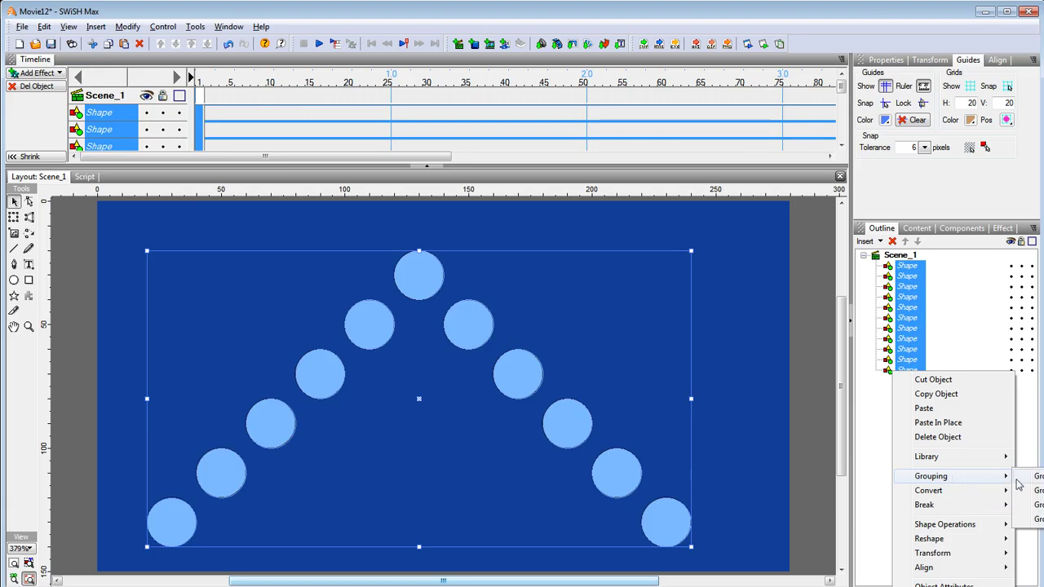
pyautogui.click(1037, 505)
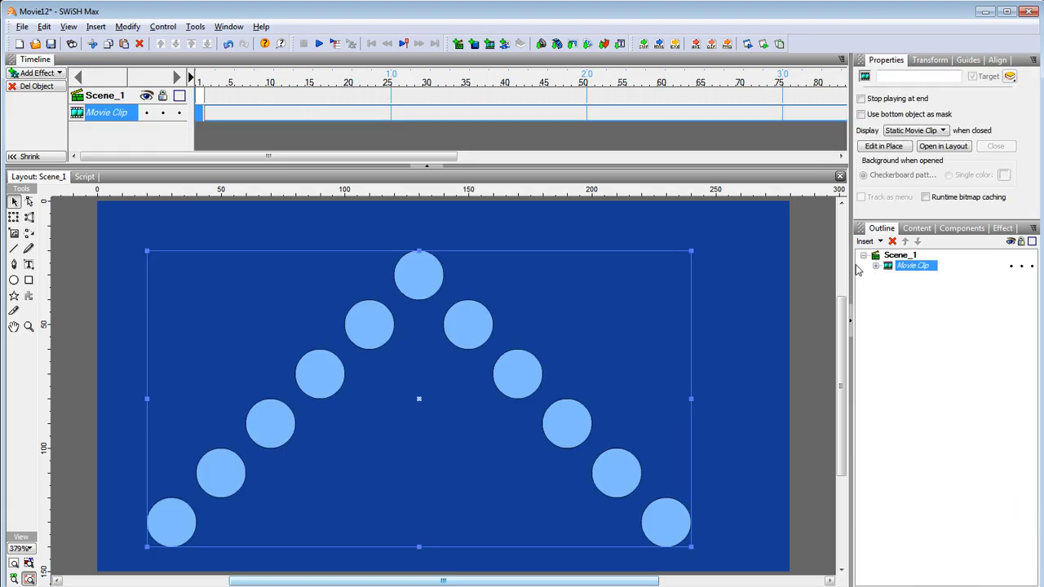
# Step: Apply the Bullet - Fly By In effect to the movie clip at frame 1, lengthen it to 40 frames and preview it
pyautogui.rightClick(199, 116)
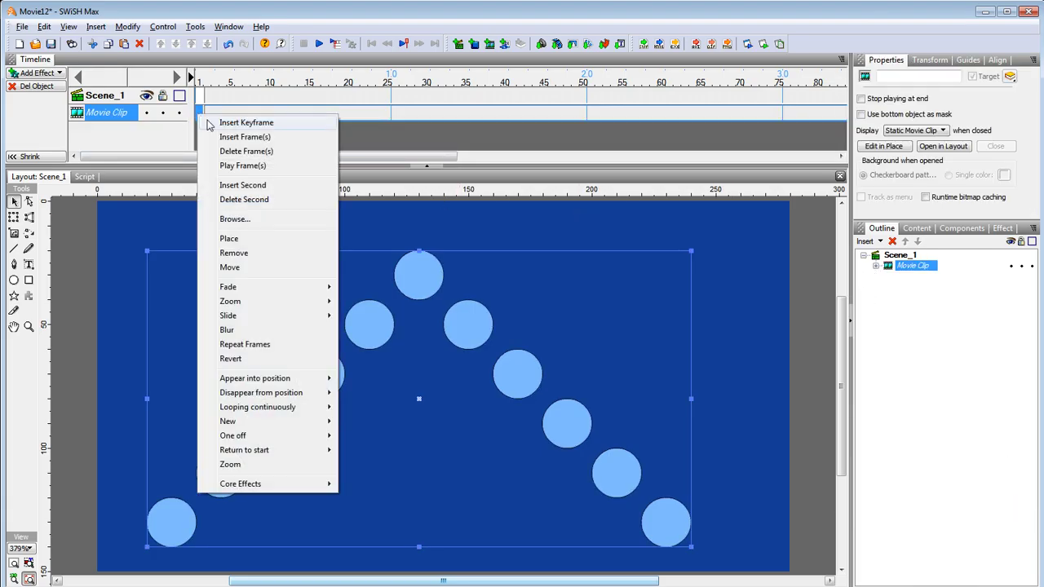
pyautogui.moveTo(272, 398)
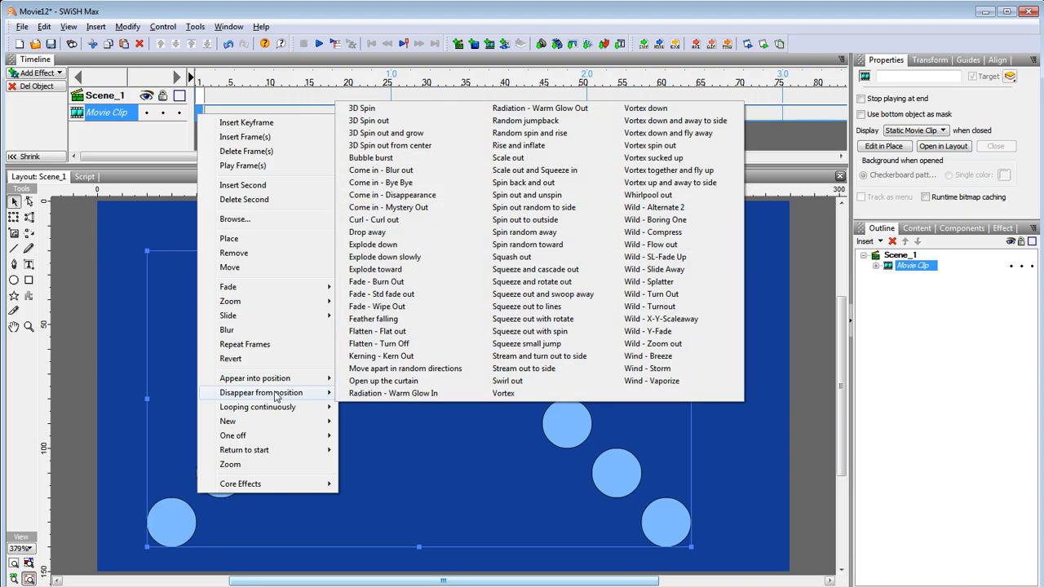
pyautogui.moveTo(303, 380)
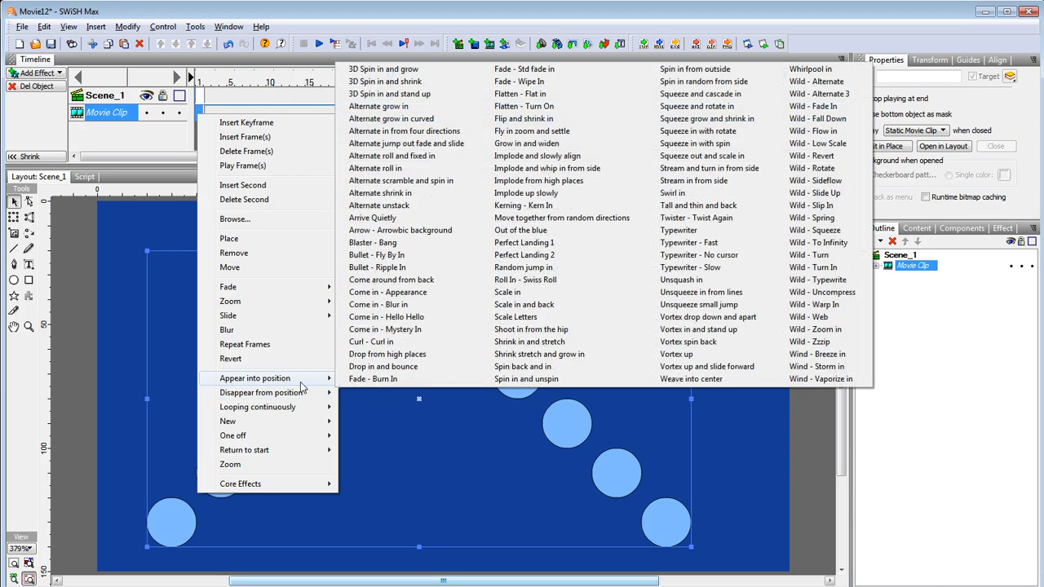
pyautogui.click(406, 257)
pyautogui.moveTo(350, 116); pyautogui.dragTo(504, 126)
pyautogui.click(319, 44)
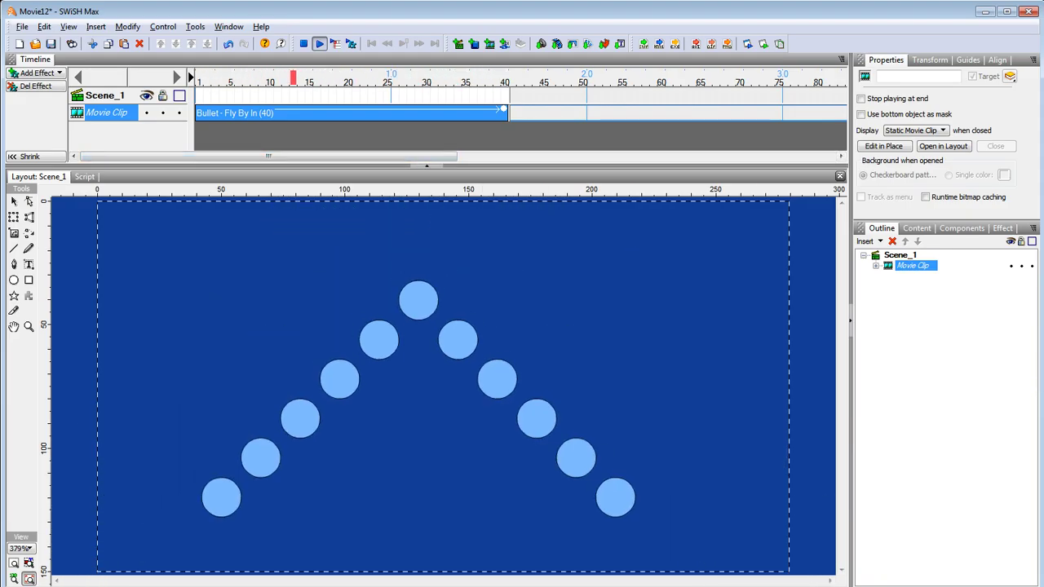
pyautogui.press('Escape')
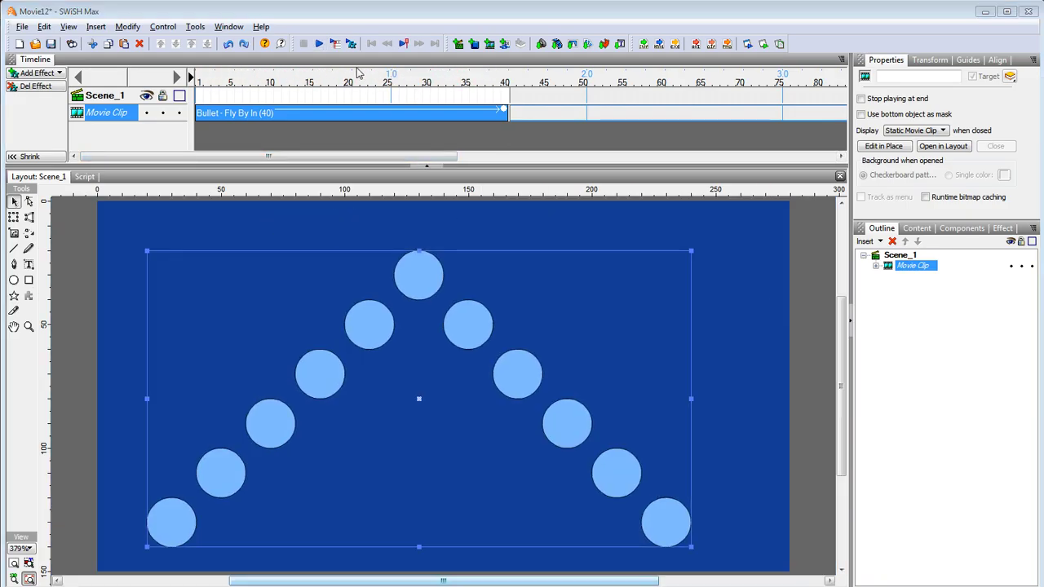
# Step: Undo the effect's lengthening, the effect itself and the movie clip grouping
pyautogui.click(228, 44)
pyautogui.click(228, 44)
pyautogui.click(228, 44)
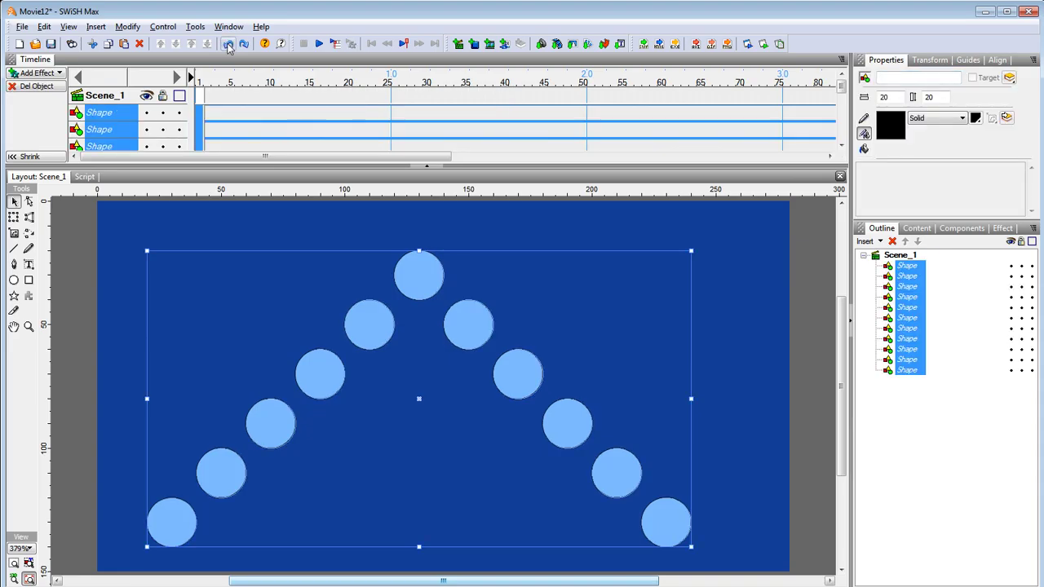
# Step: Combine the selected circle shapes into a plain group instead of a movie clip
pyautogui.rightClick(880, 301)
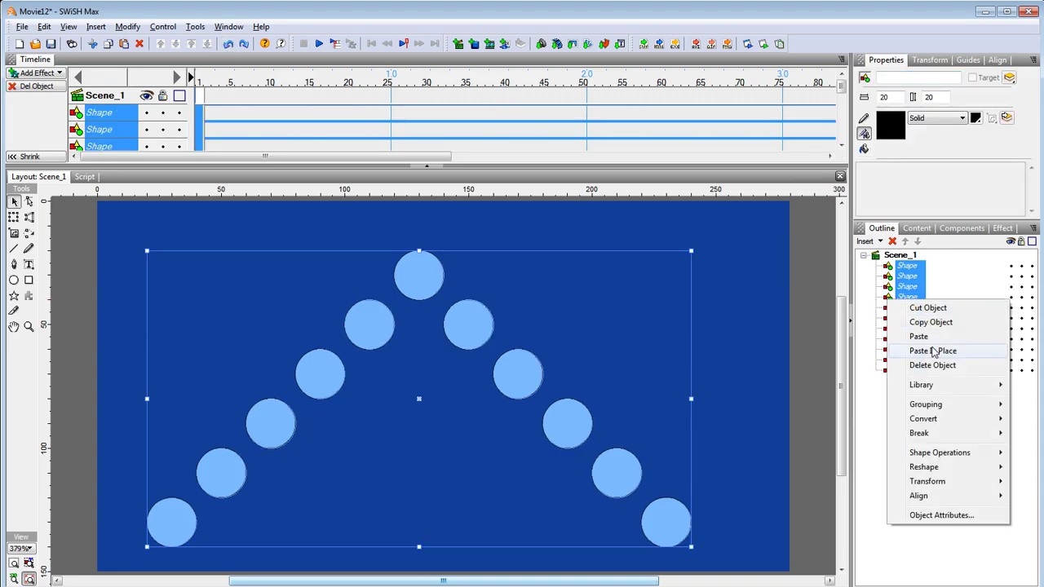
pyautogui.moveTo(937, 408)
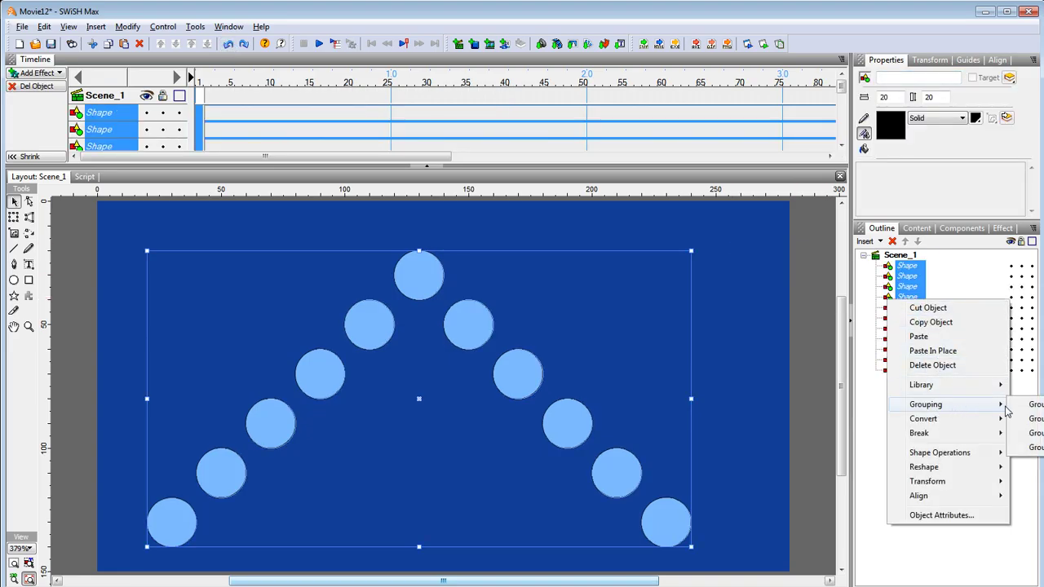
pyautogui.click(1036, 405)
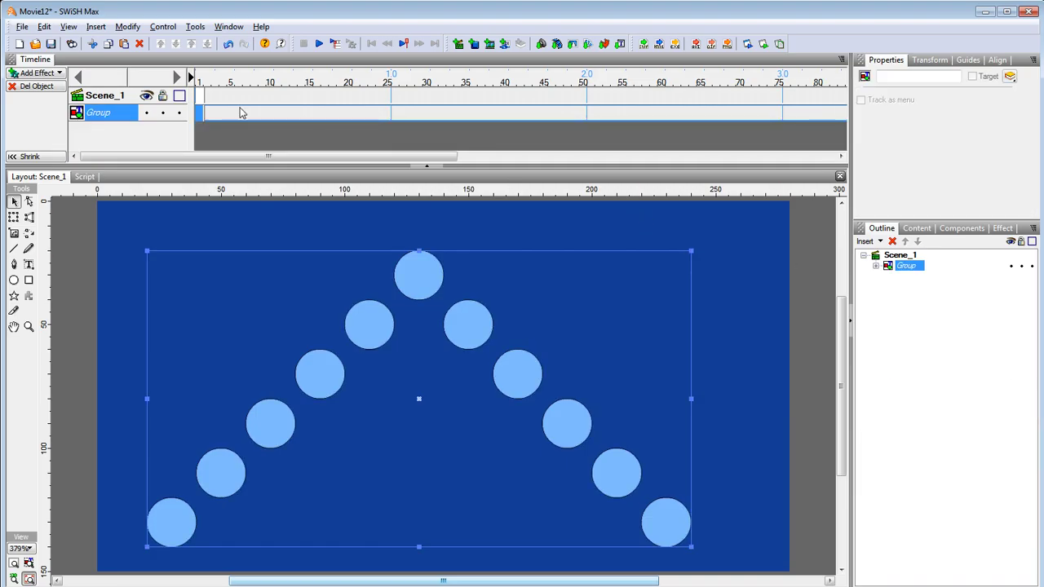
# Step: Apply the Bullet - Fly By In effect to the group at frame 1, lengthen it to 40 frames and preview it
pyautogui.rightClick(202, 117)
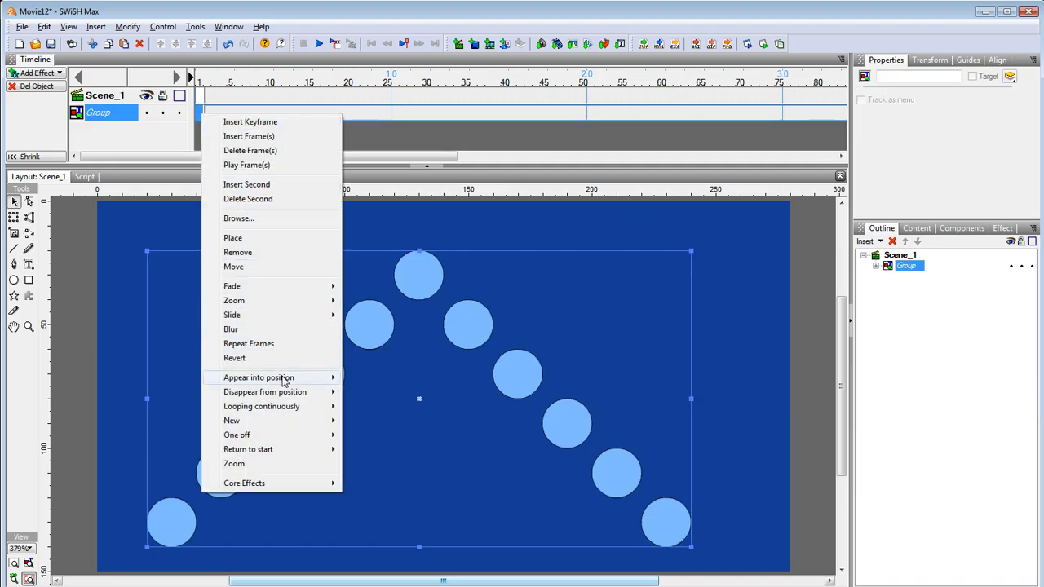
pyautogui.moveTo(326, 378)
pyautogui.click(368, 254)
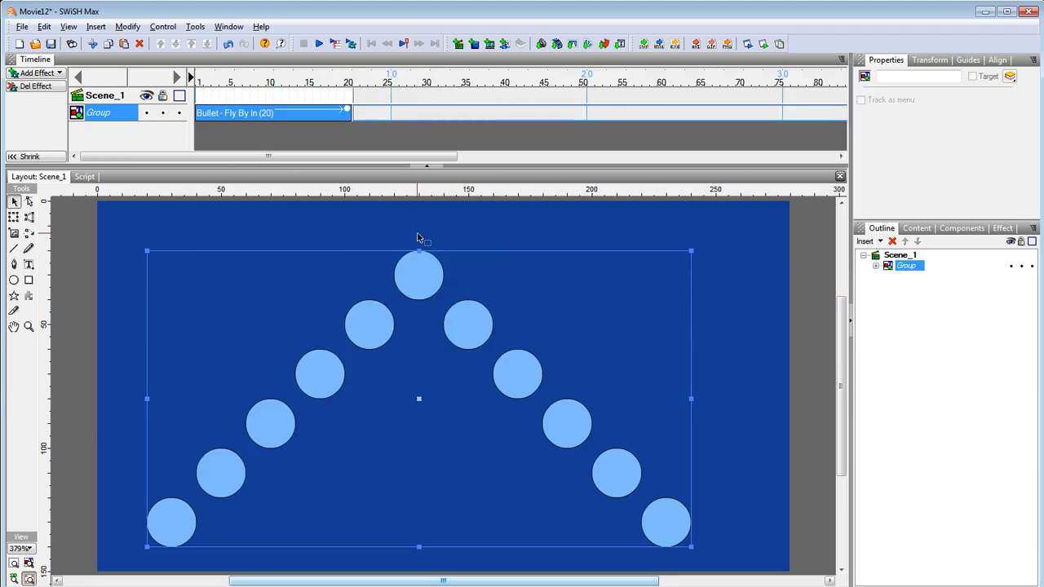
pyautogui.moveTo(354, 117); pyautogui.dragTo(505, 123)
pyautogui.click(319, 43)
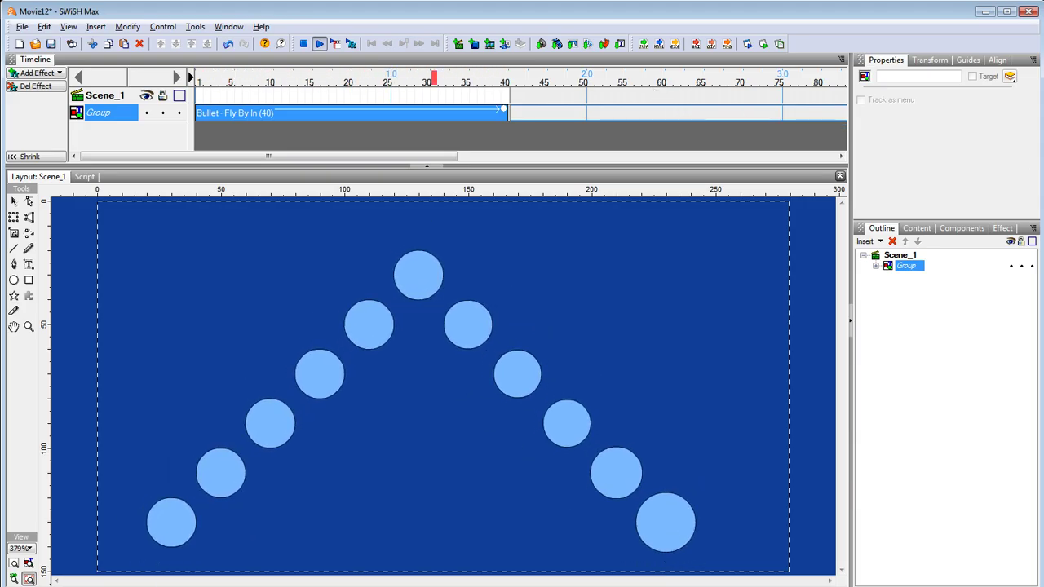
# Step: Delete the group of circles and place the image 1.jpg on the stage
pyautogui.press('Delete')
pyautogui.hotkey('alt', 'Tab')
pyautogui.moveTo(350, 151); pyautogui.dragTo(670, 457)
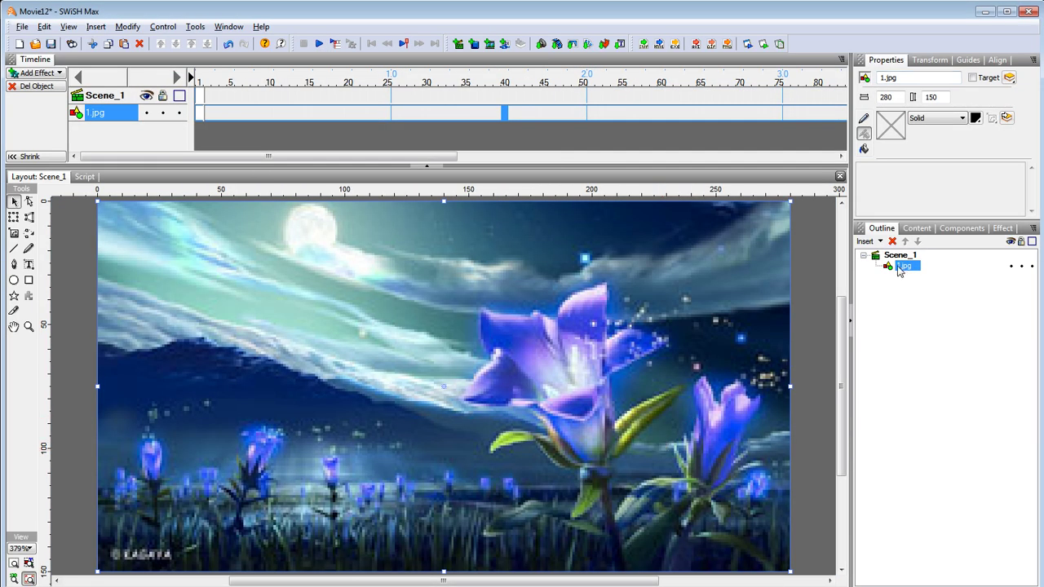
# Step: Scale the image 1.jpg to 70% in both directions with proportional scaling locked
pyautogui.click(931, 60)
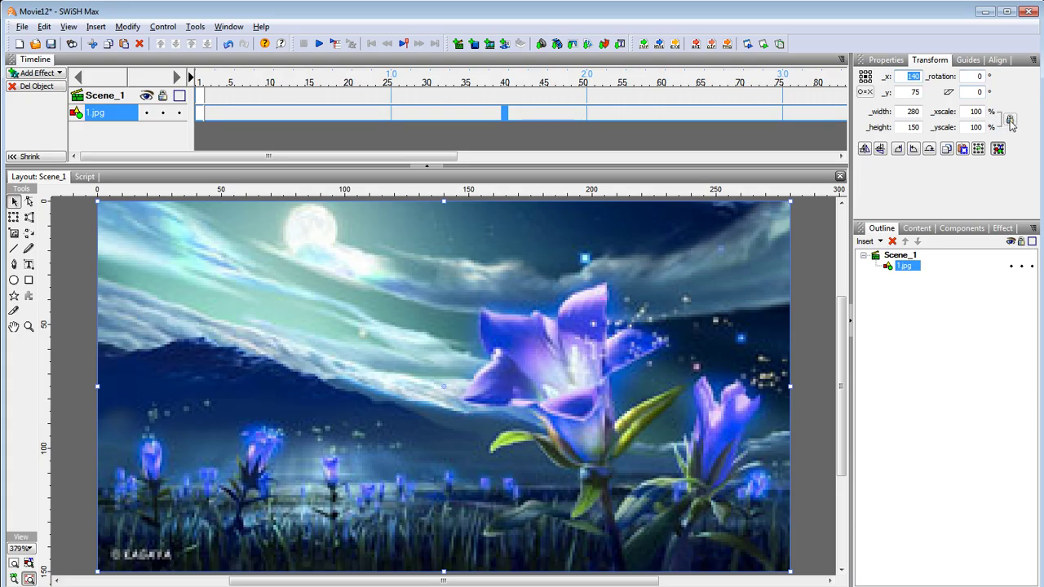
pyautogui.moveTo(980, 112); pyautogui.dragTo(966, 111)
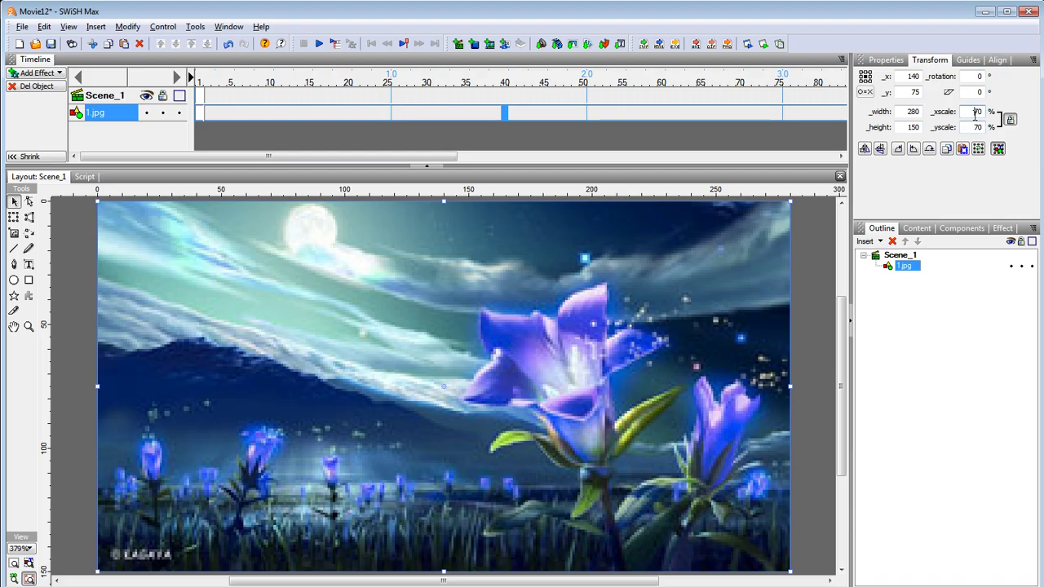
pyautogui.click(974, 125)
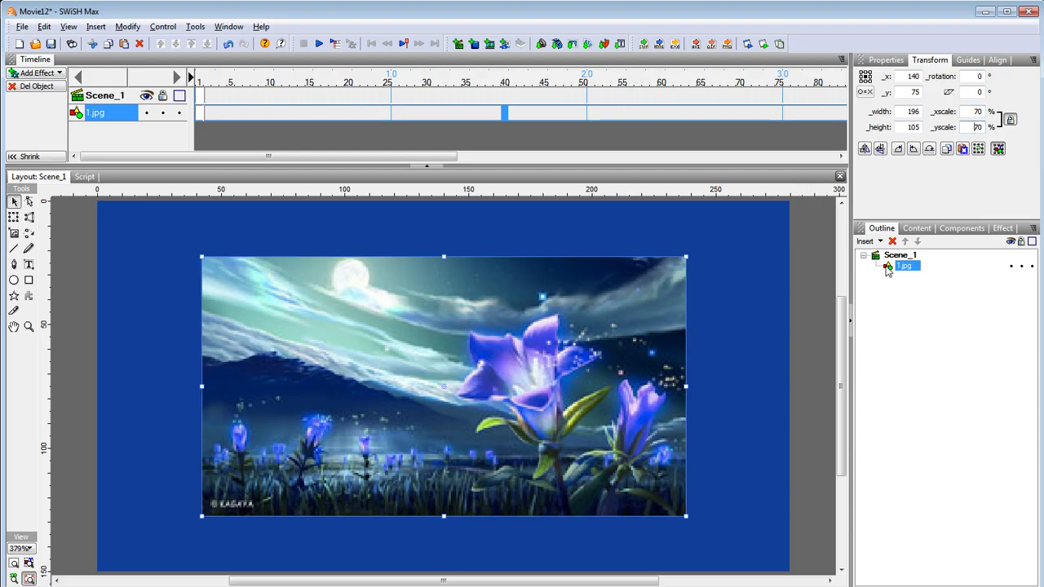
# Step: Try the Bullet - Fly By In effect on the unbroken 1.jpg at frame 1 with a preview, and undo it
pyautogui.rightClick(202, 115)
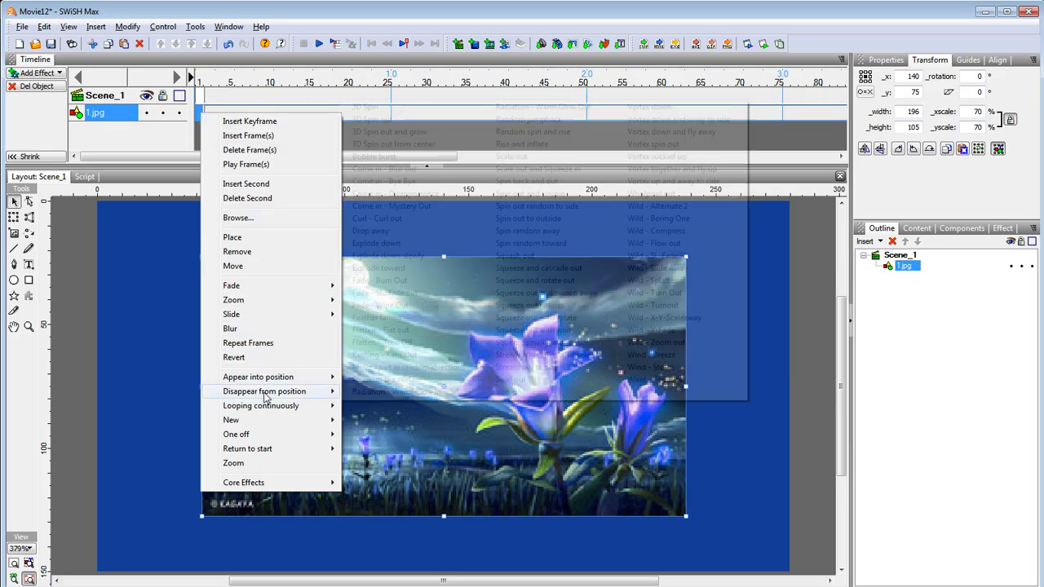
pyautogui.moveTo(286, 378)
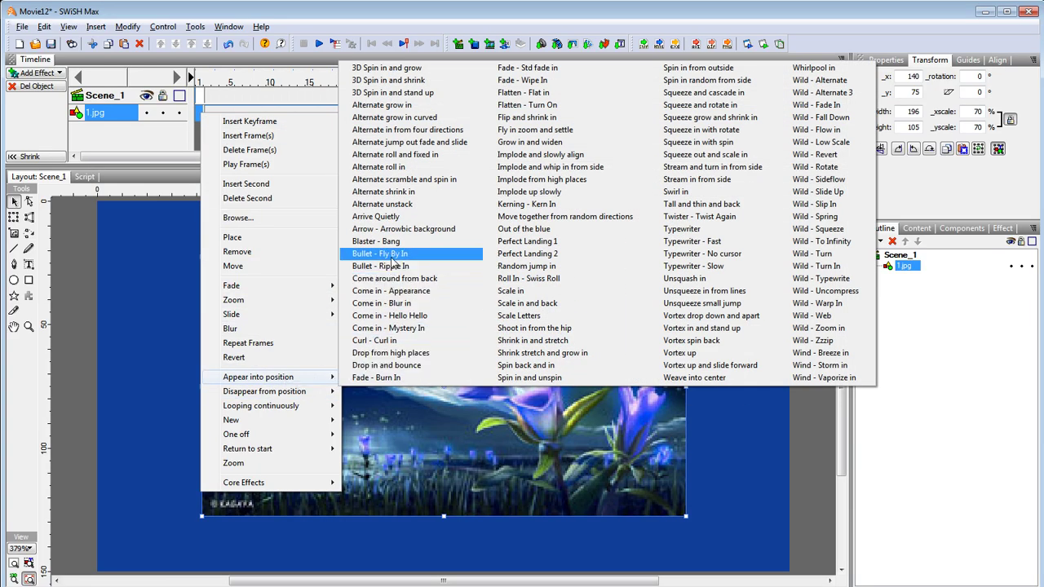
pyautogui.click(353, 254)
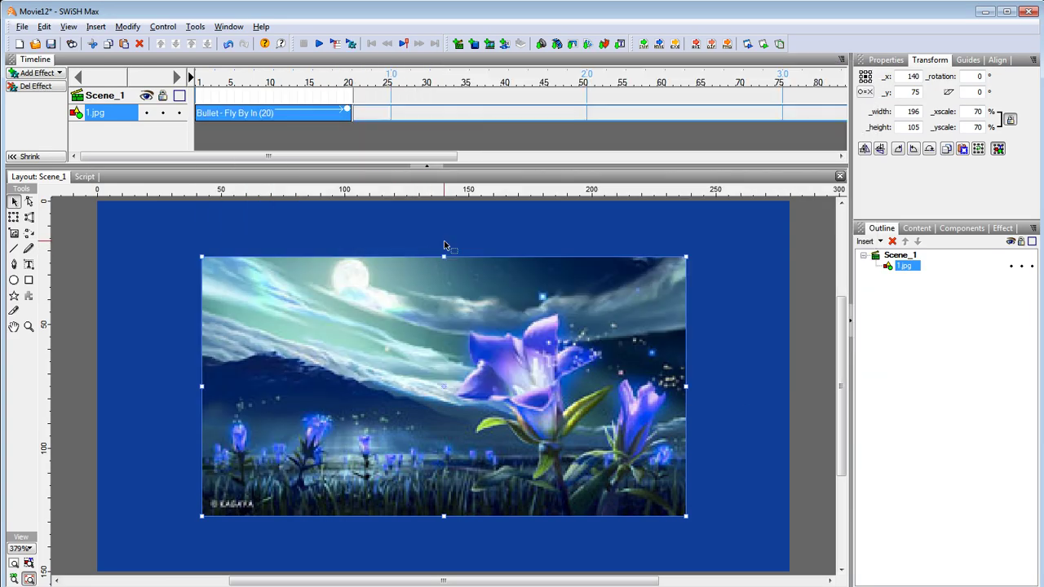
pyautogui.click(320, 43)
pyautogui.click(230, 45)
# Step: Break 1.jpg into pieces using a Regular Grid of 30 columns and 30 rows, with non-triangular pieces inflated by 0.5 pixels
pyautogui.rightClick(888, 271)
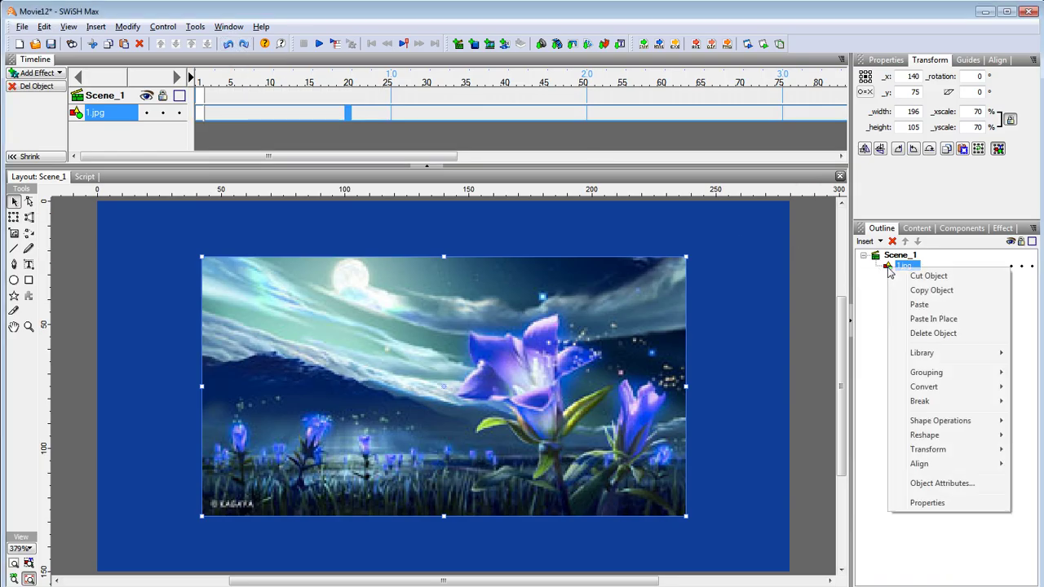
pyautogui.moveTo(964, 402)
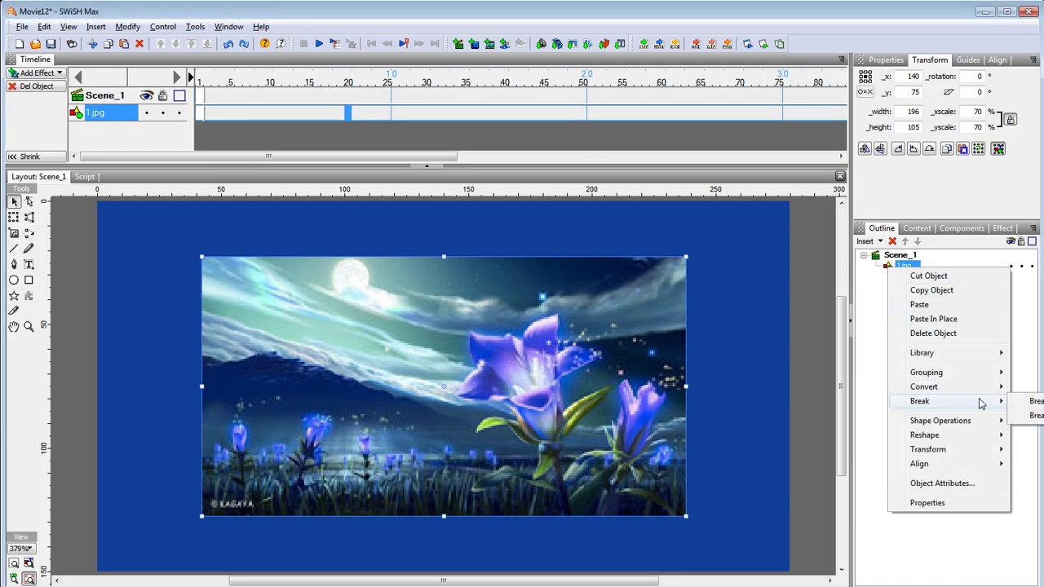
pyautogui.click(1036, 416)
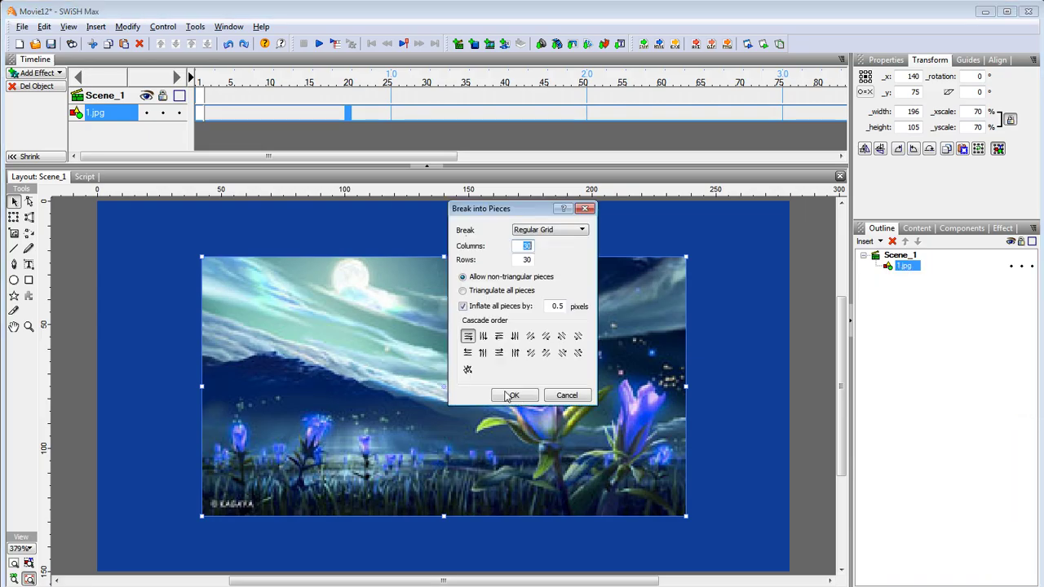
pyautogui.click(582, 231)
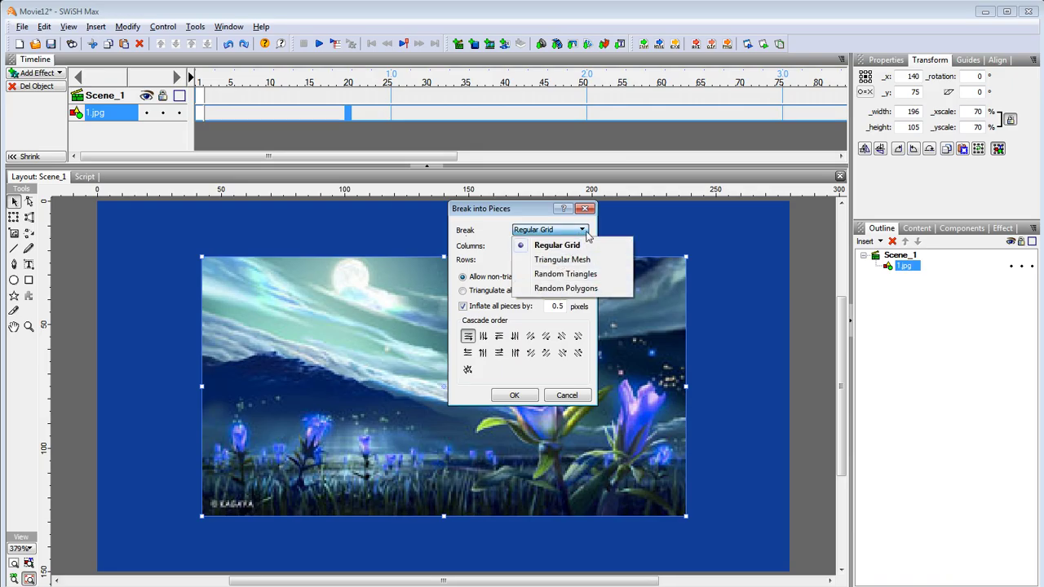
pyautogui.press('Tab')
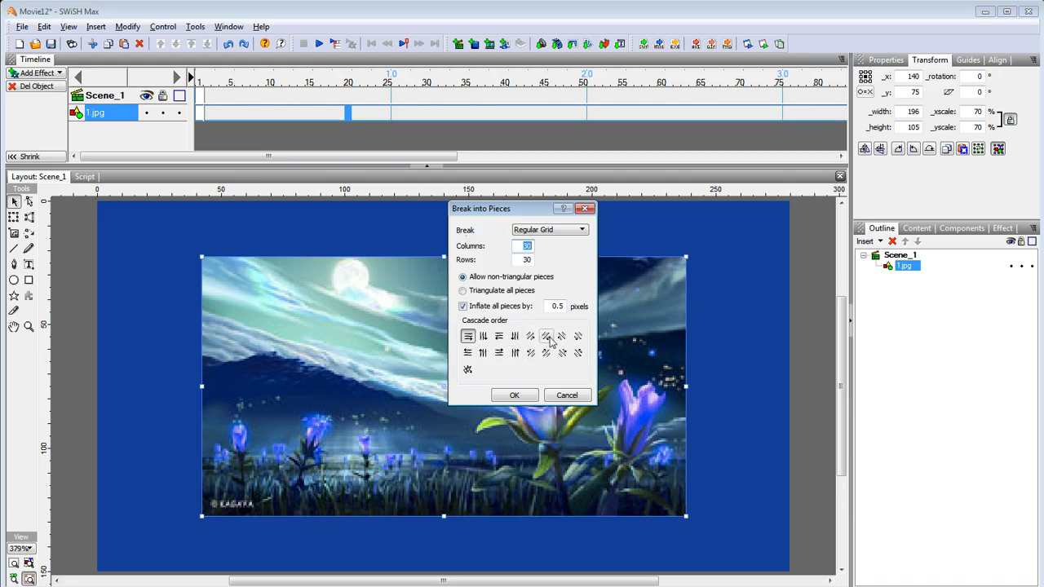
pyautogui.click(515, 396)
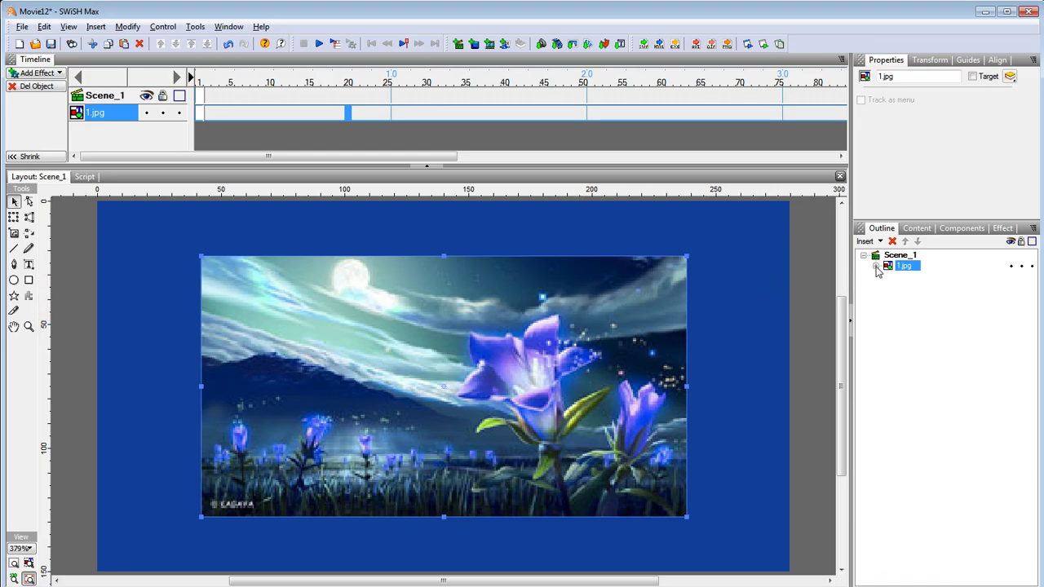
# Step: Apply the Explode down effect to the broken 1.jpg at frame 1 and extend it to 40 frames
pyautogui.rightClick(200, 119)
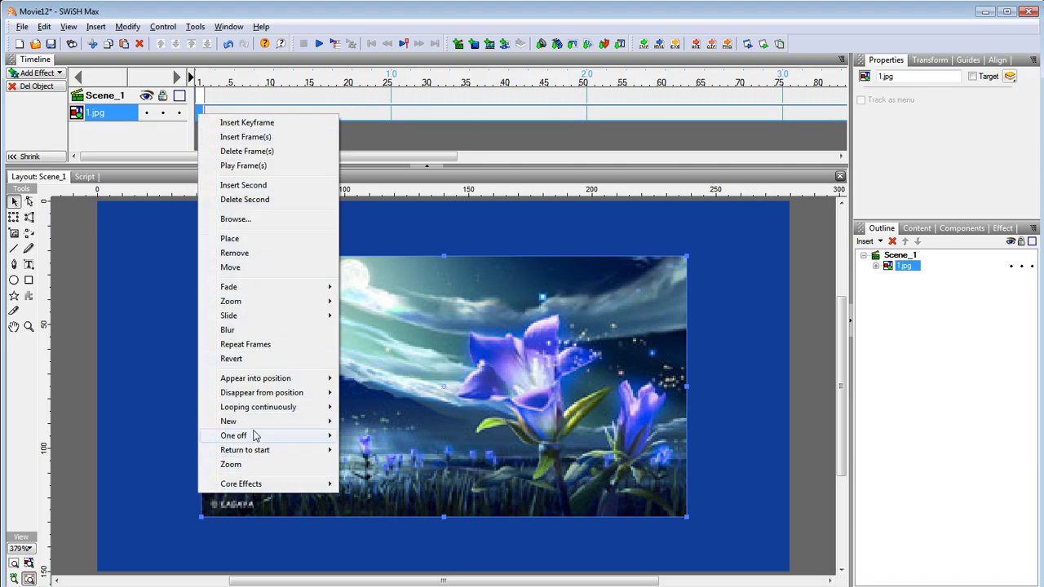
pyautogui.moveTo(268, 415)
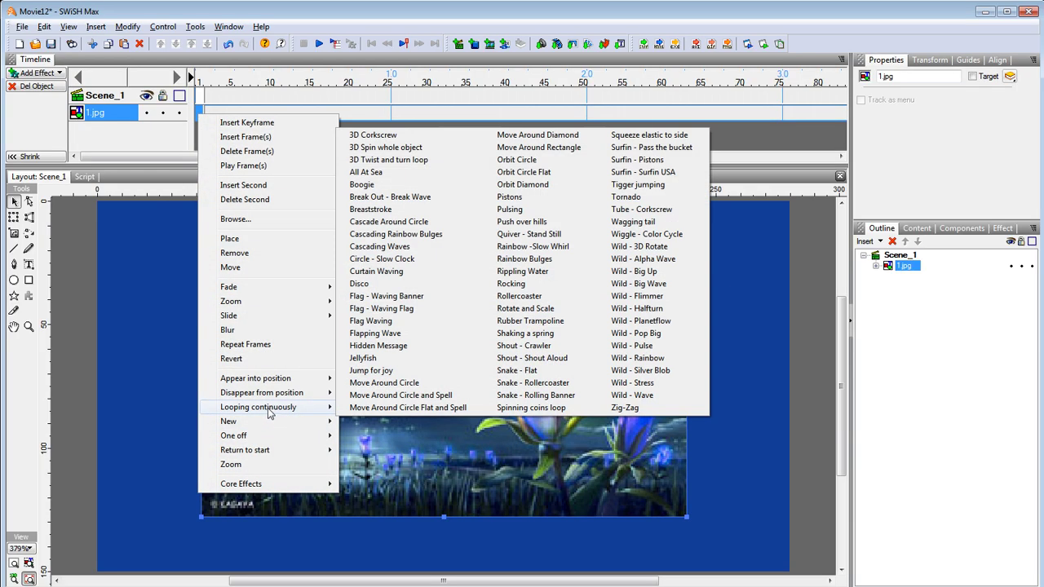
pyautogui.moveTo(283, 398)
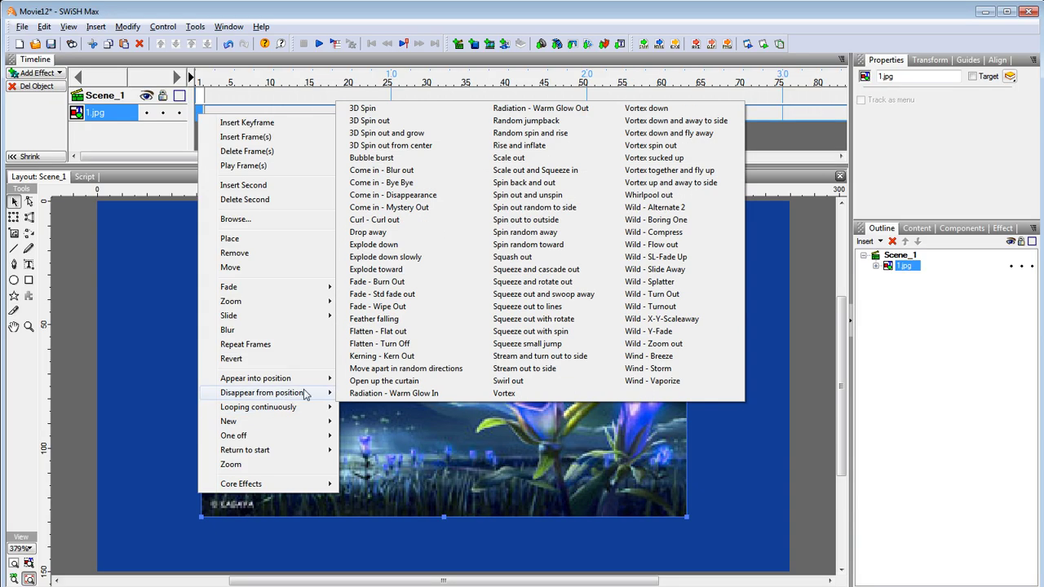
pyautogui.click(384, 243)
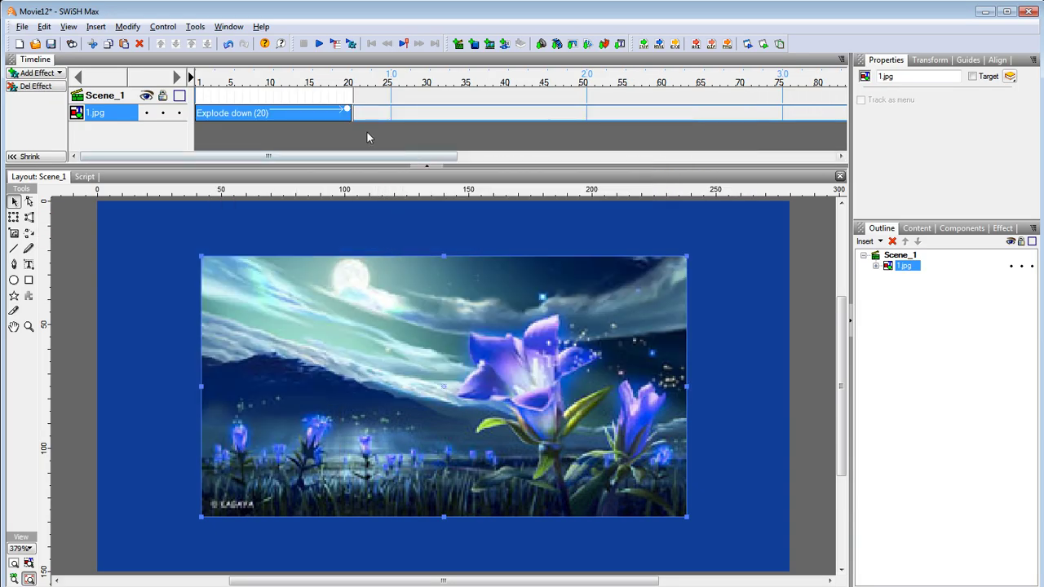
pyautogui.moveTo(352, 119); pyautogui.dragTo(502, 115)
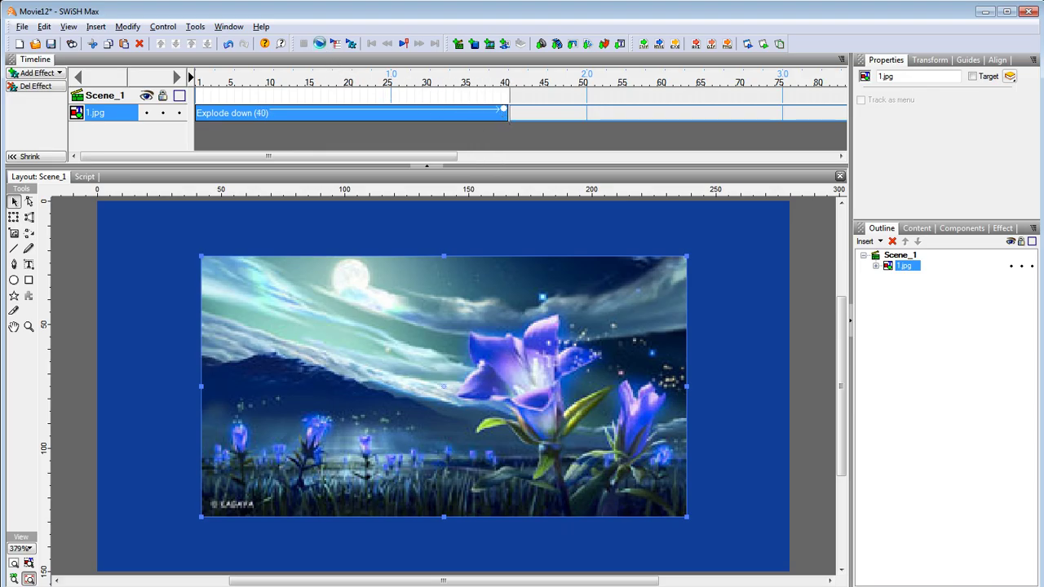
# Step: Preview the Explode down animation, and undo the effect together with the grid break of 1.jpg
pyautogui.click(320, 44)
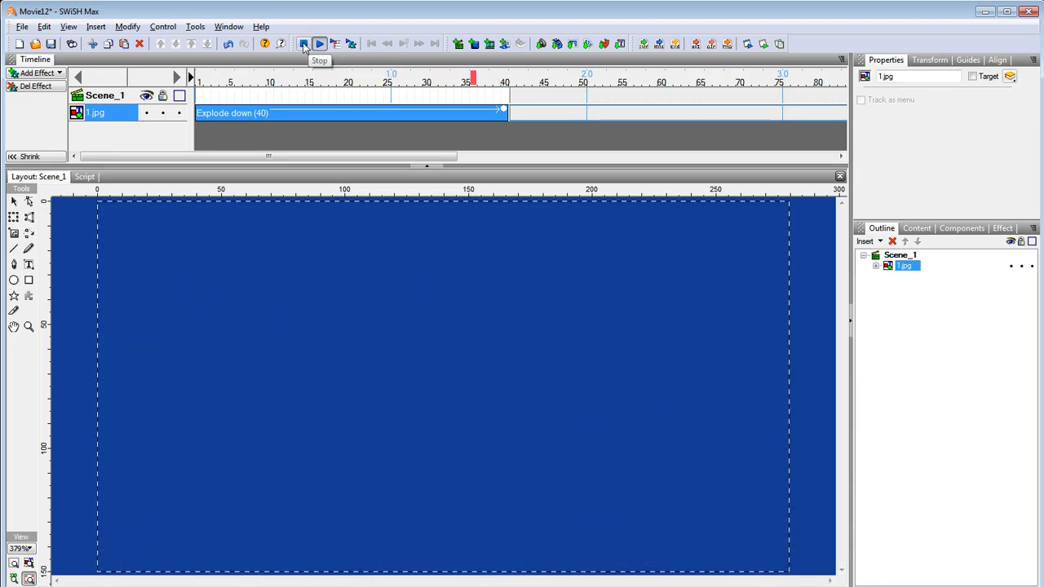
pyautogui.click(304, 44)
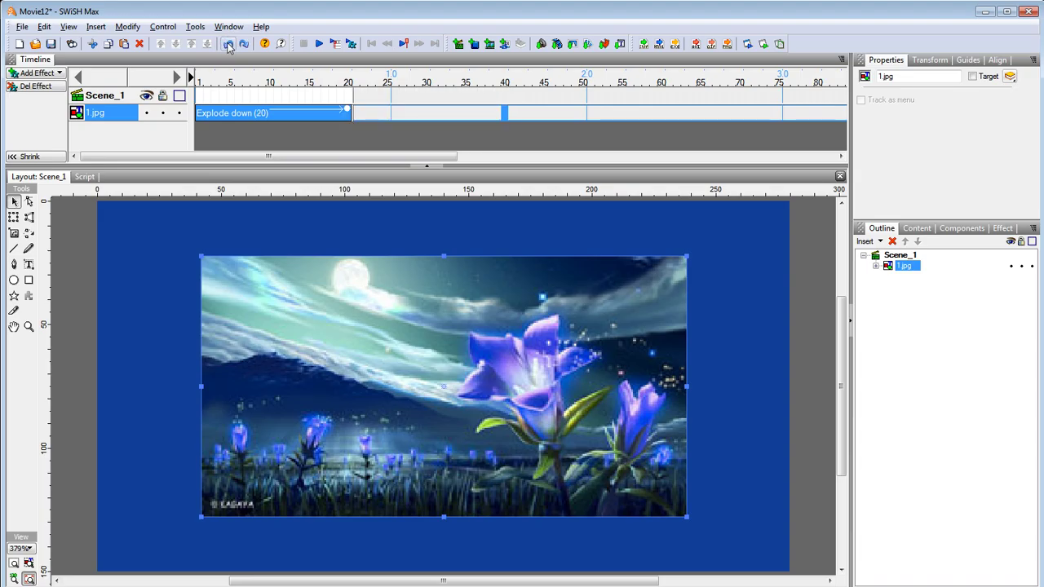
pyautogui.press('Delete')
pyautogui.click(347, 113)
# Step: Break 1.jpg into pieces using Random Triangles with a minimum number of 30 and a random seed of 30, inflated by 0.5 pixels
pyautogui.rightClick(890, 269)
pyautogui.moveTo(956, 406)
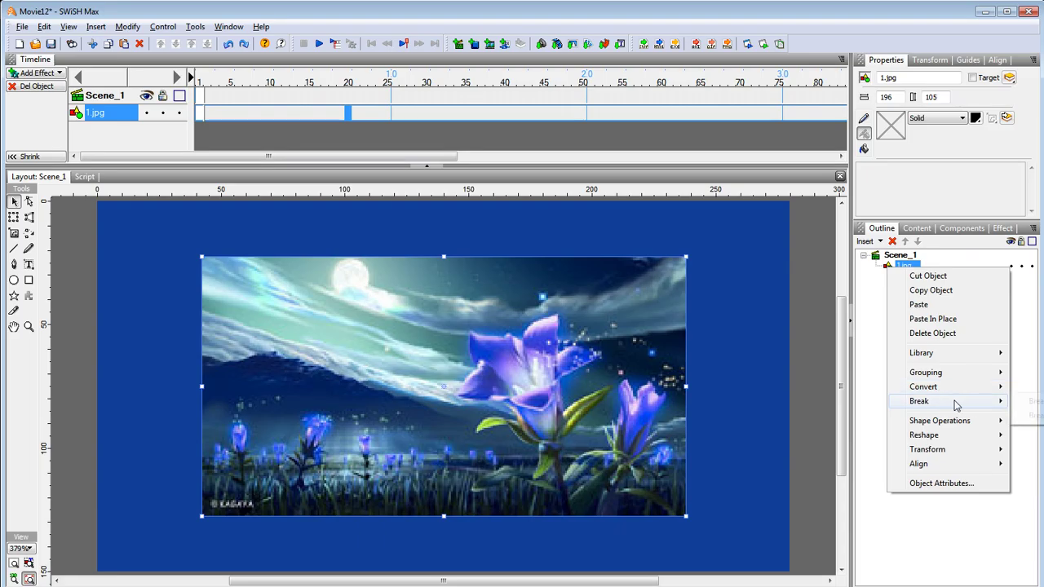
pyautogui.click(1034, 416)
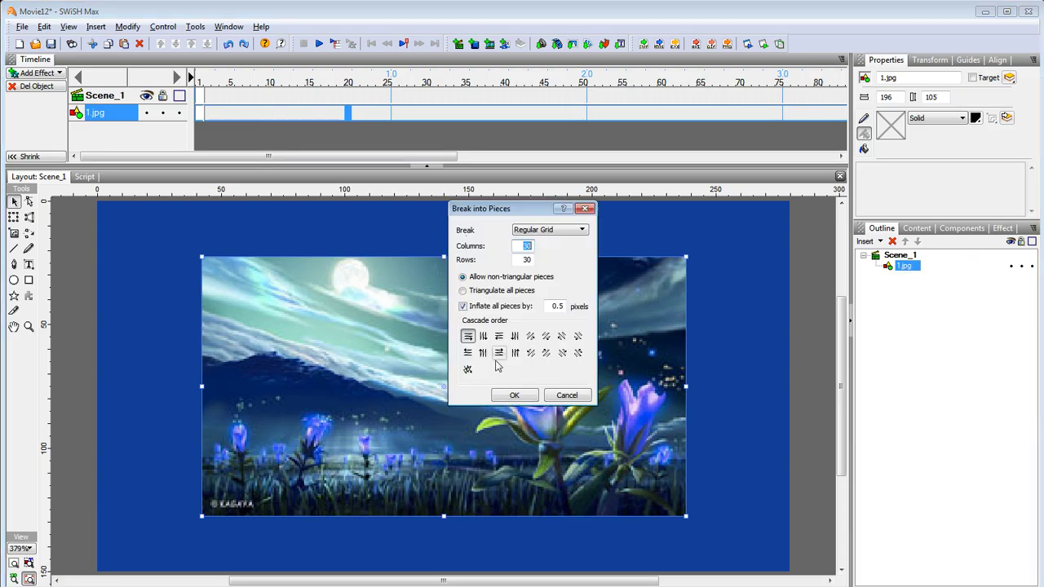
pyautogui.click(582, 229)
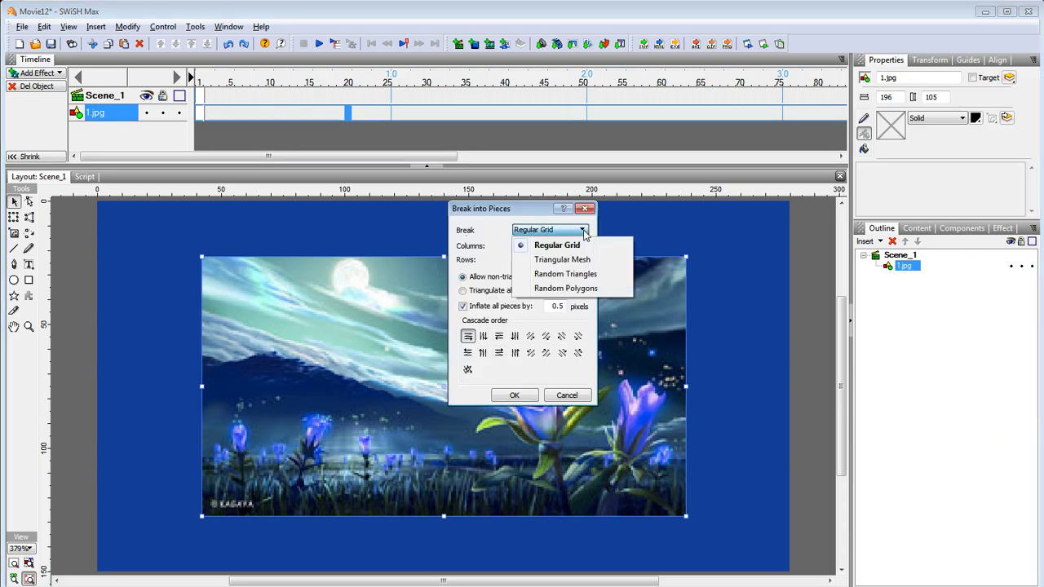
pyautogui.click(576, 275)
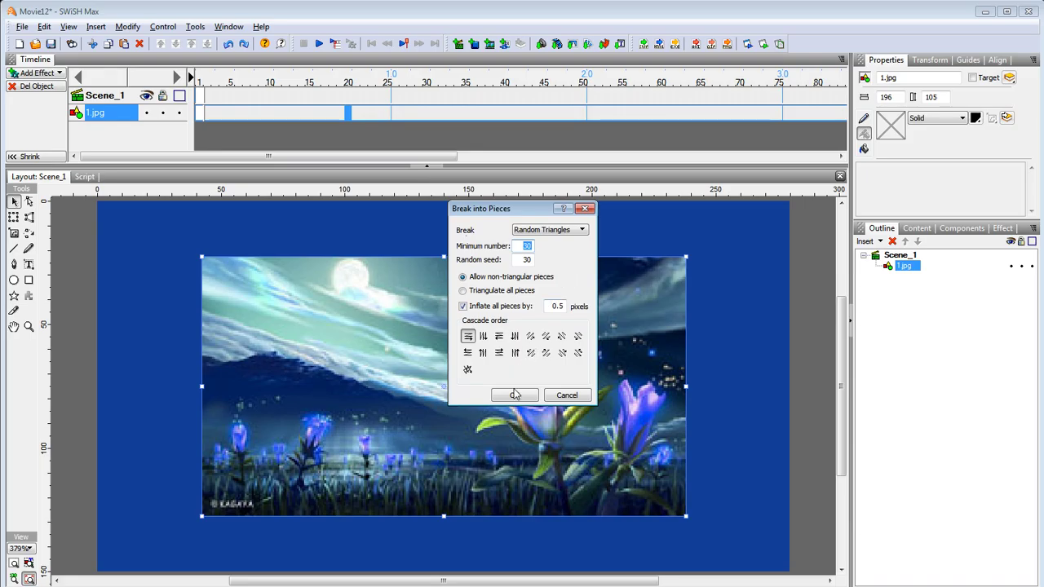
pyautogui.click(514, 395)
# Step: Apply the Explode down effect at frame 1 to the 1.jpg made of random triangles, and preview it
pyautogui.rightClick(202, 117)
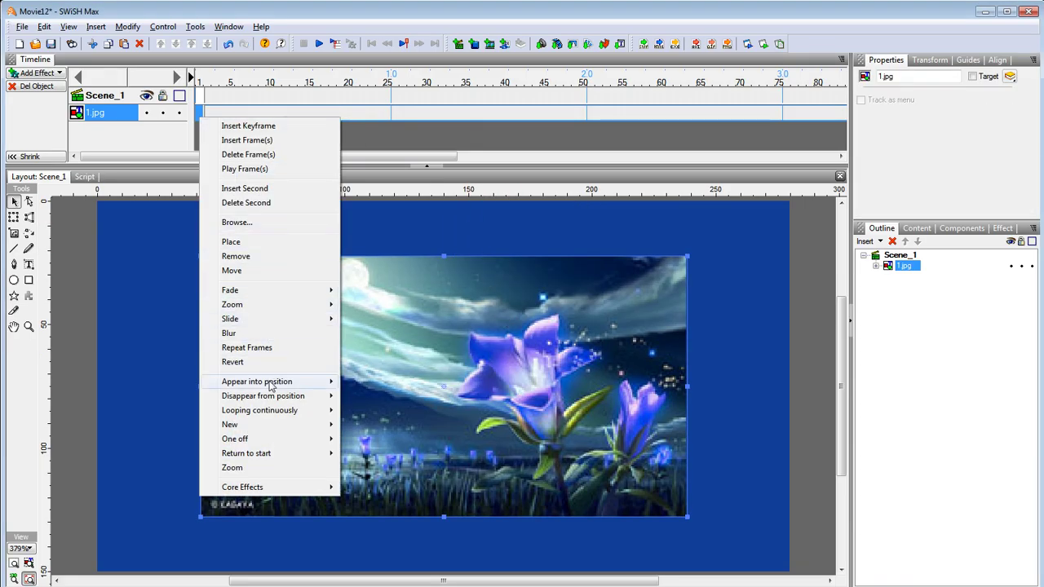
pyautogui.moveTo(280, 397)
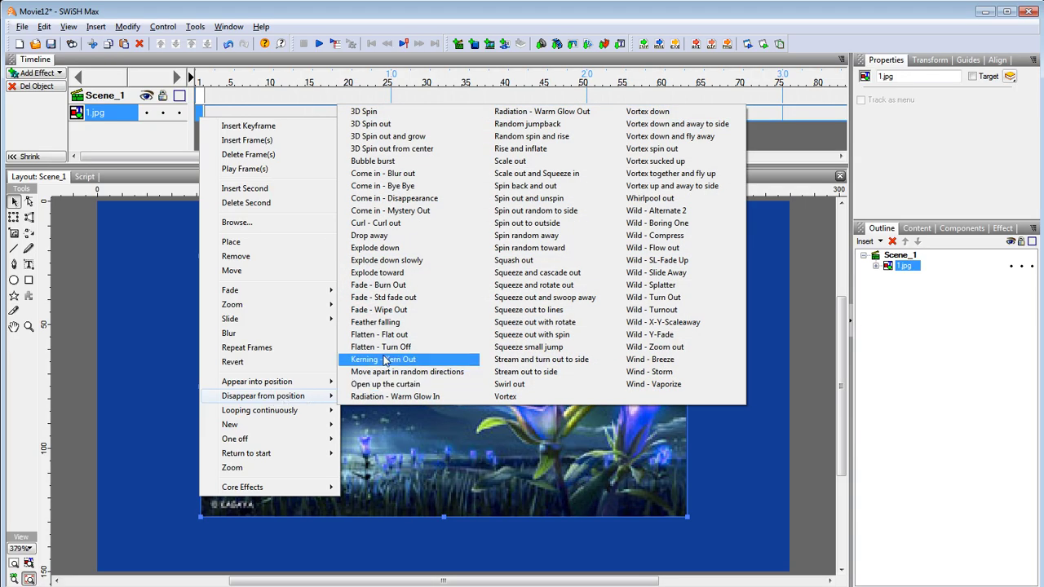
pyautogui.click(374, 247)
pyautogui.click(319, 44)
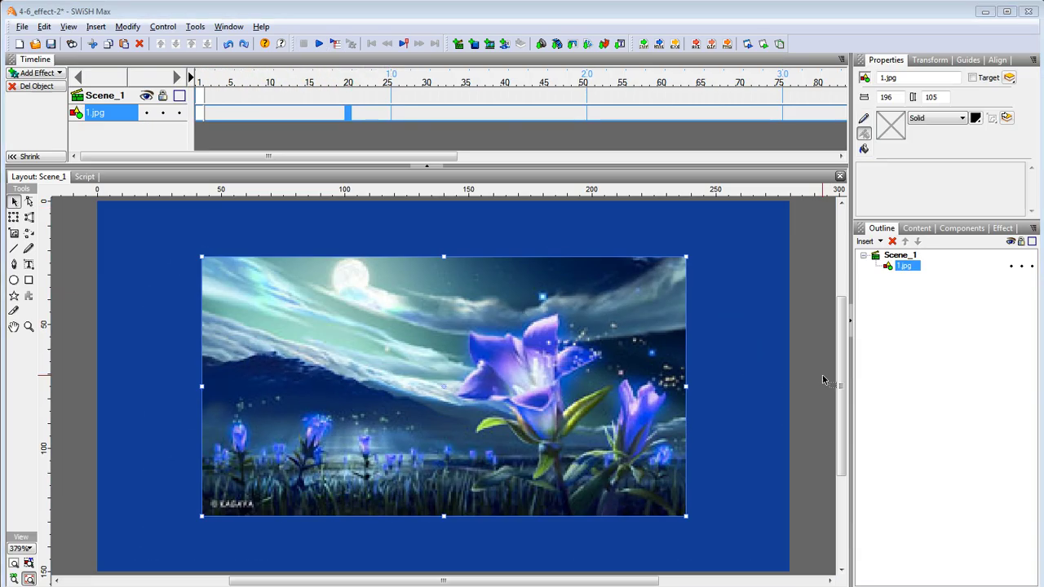
# Step: Cut the unbroken 1.jpg into pieces with freehand Knife strokes running from top to bottom, and three strokes across its full width
pyautogui.click(201, 77)
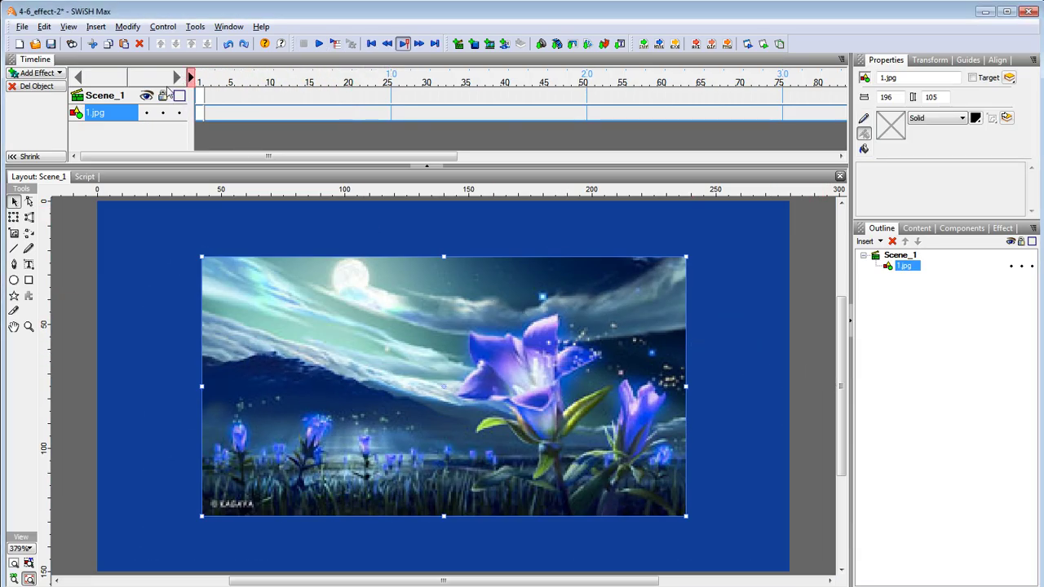
pyautogui.click(13, 311)
pyautogui.moveTo(213, 247); pyautogui.dragTo(339, 393)
pyautogui.moveTo(392, 521)
pyautogui.mouseDown()
pyautogui.moveTo(537, 245)
pyautogui.moveTo(526, 514)
pyautogui.moveTo(644, 258)
pyautogui.mouseUp()
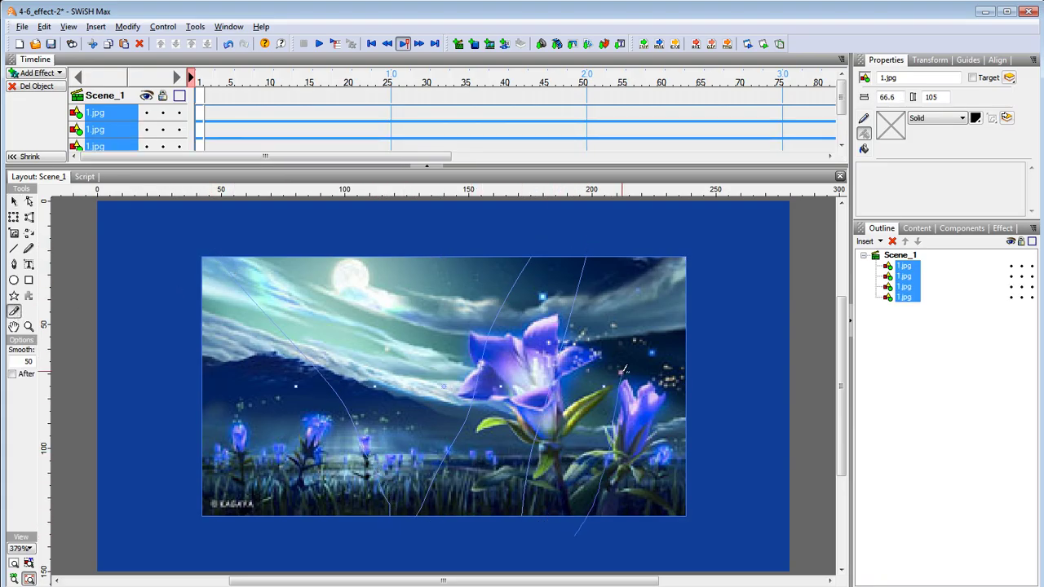
pyautogui.moveTo(443, 245); pyautogui.dragTo(353, 557)
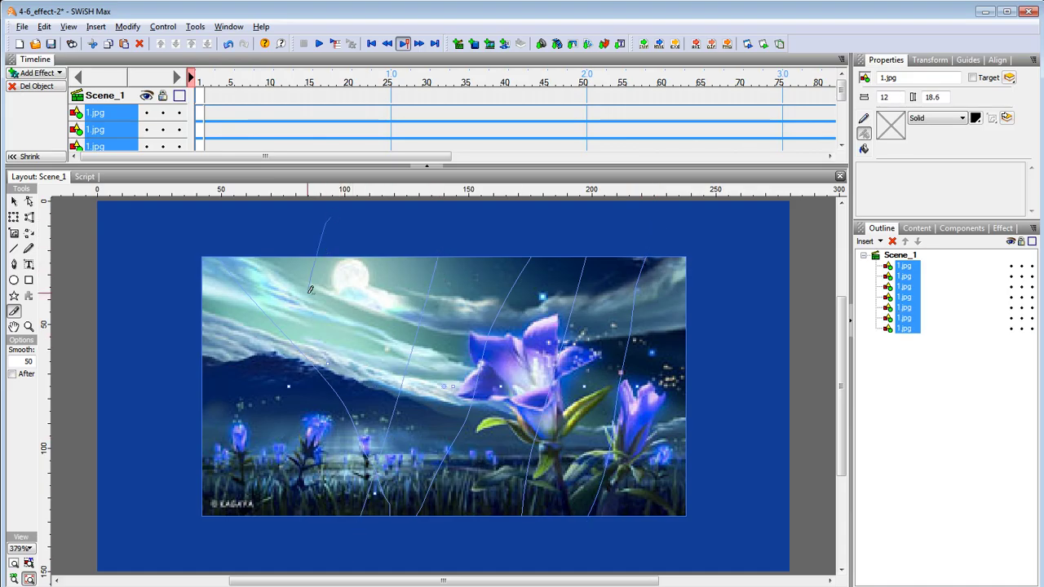
pyautogui.moveTo(333, 214); pyautogui.dragTo(273, 489)
pyautogui.moveTo(196, 331); pyautogui.dragTo(763, 320)
pyautogui.moveTo(193, 403); pyautogui.dragTo(744, 408)
pyautogui.moveTo(198, 462); pyautogui.dragTo(730, 467)
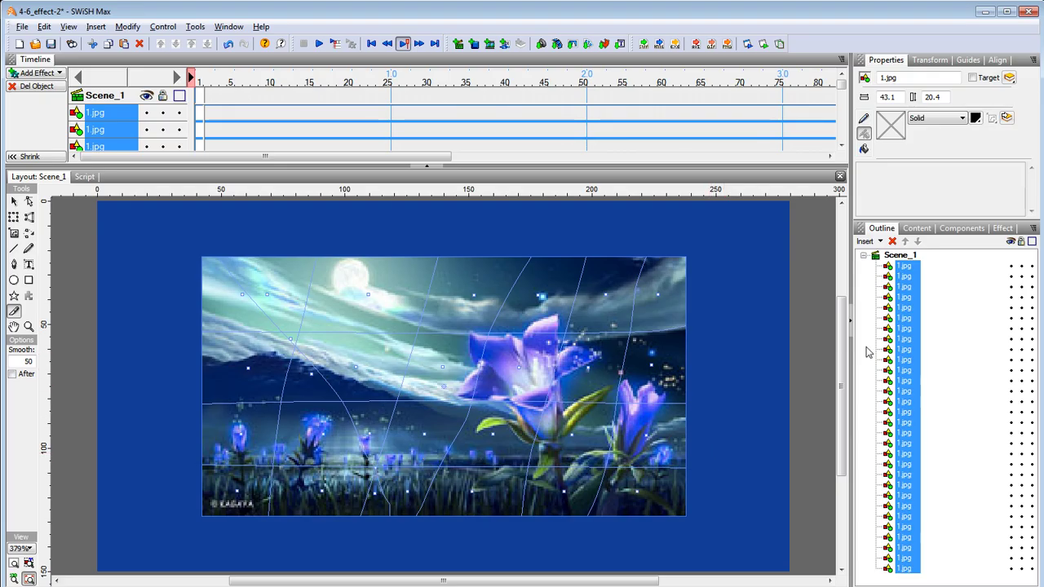
# Step: Group all the cut pieces of 1.jpg as a single object
pyautogui.rightClick(901, 330)
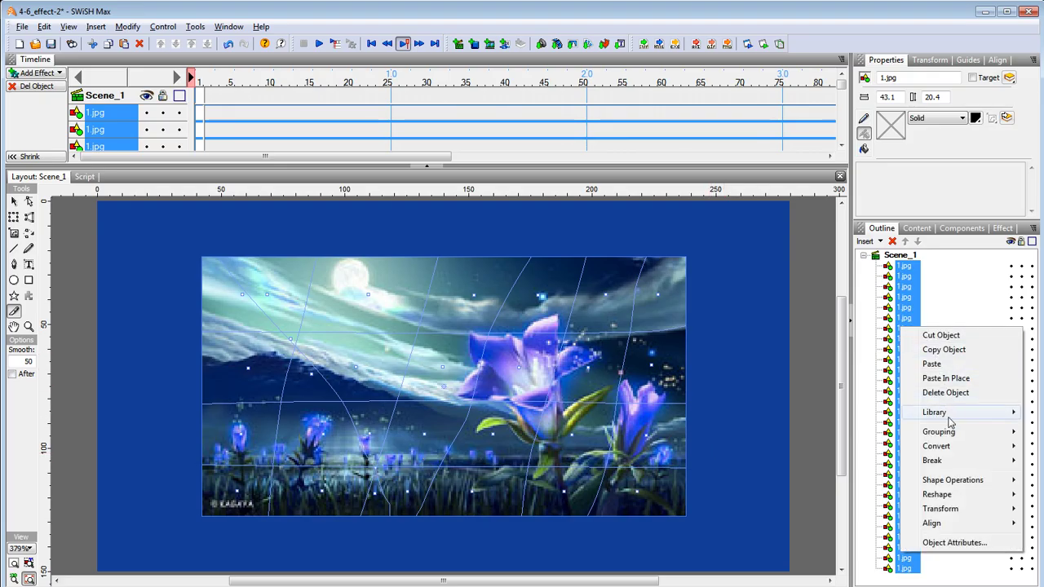
pyautogui.moveTo(962, 435)
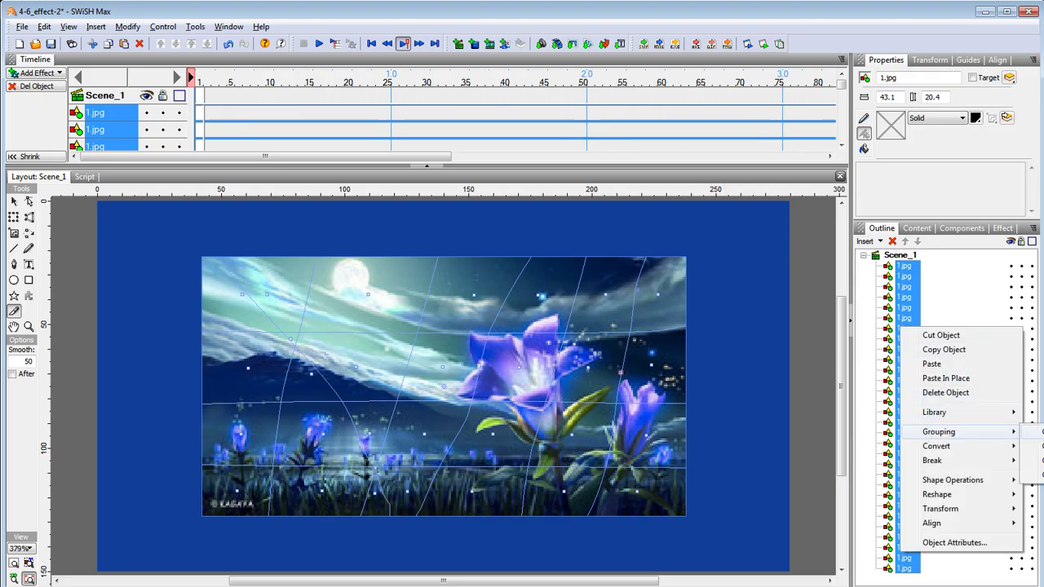
pyautogui.click(1036, 433)
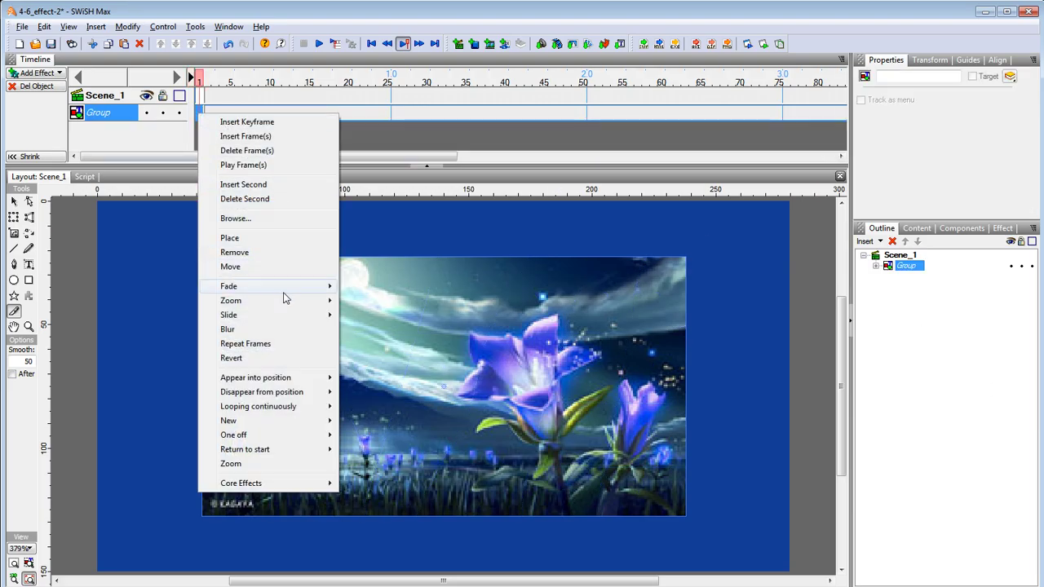
# Step: Apply the Bullet - Fly By In effect at frame 1 to the group of cut pieces, and preview it
pyautogui.moveTo(305, 384)
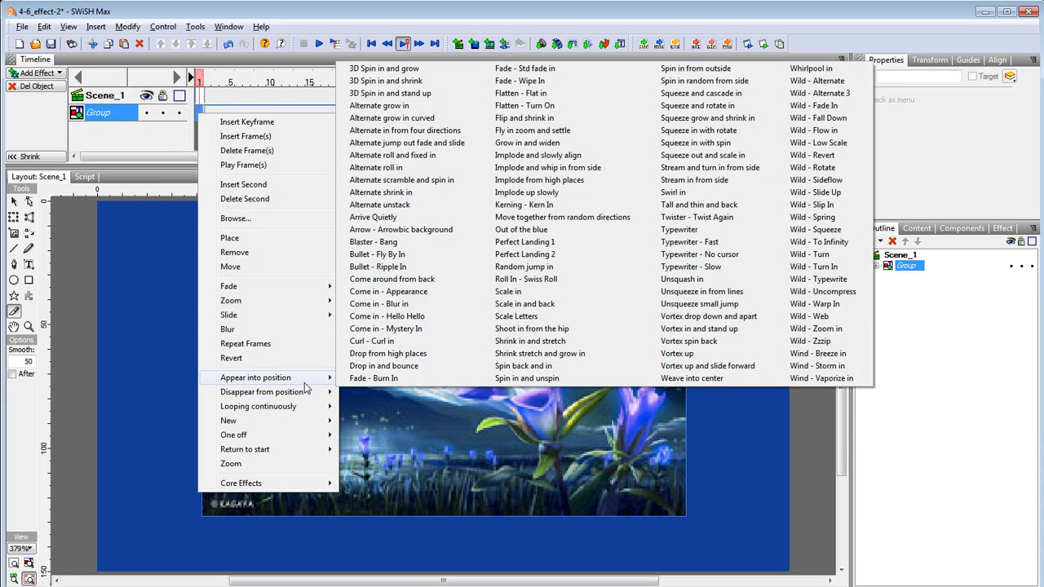
pyautogui.click(385, 253)
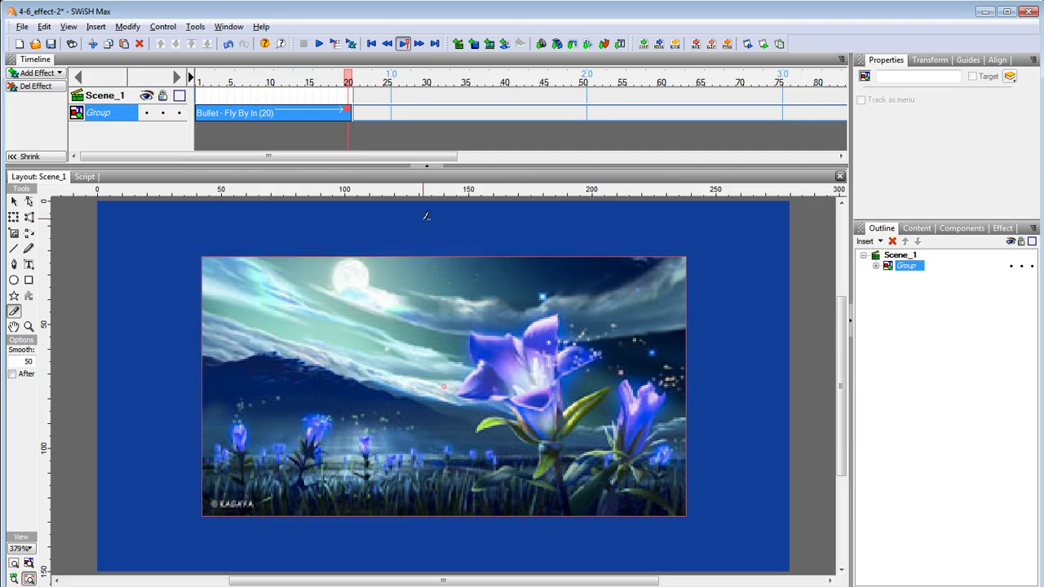
pyautogui.click(320, 45)
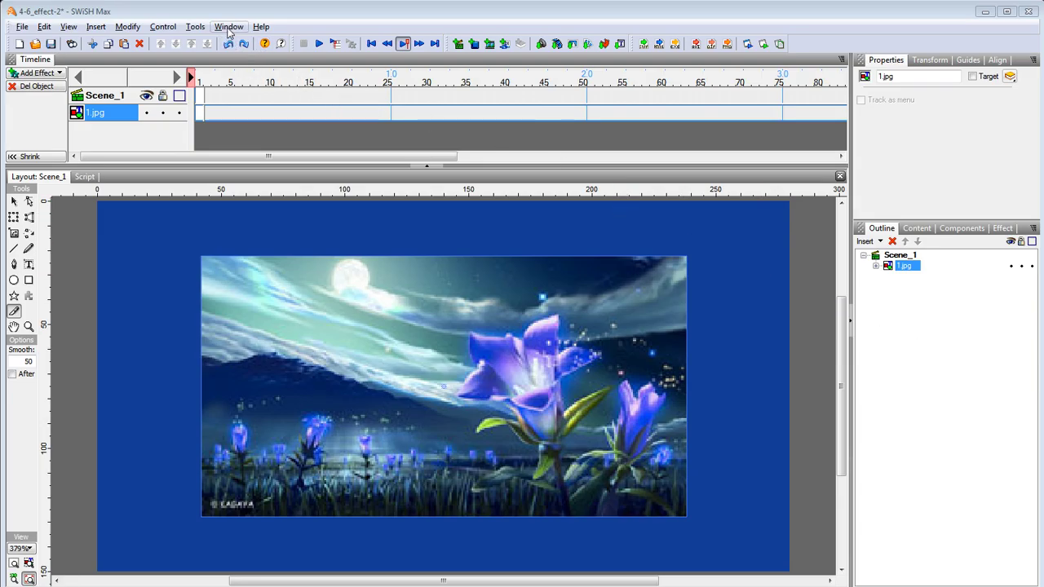
# Step: Look through the Appear into position effects for 1.jpg and examine the pieces contained in its group
pyautogui.rightClick(200, 114)
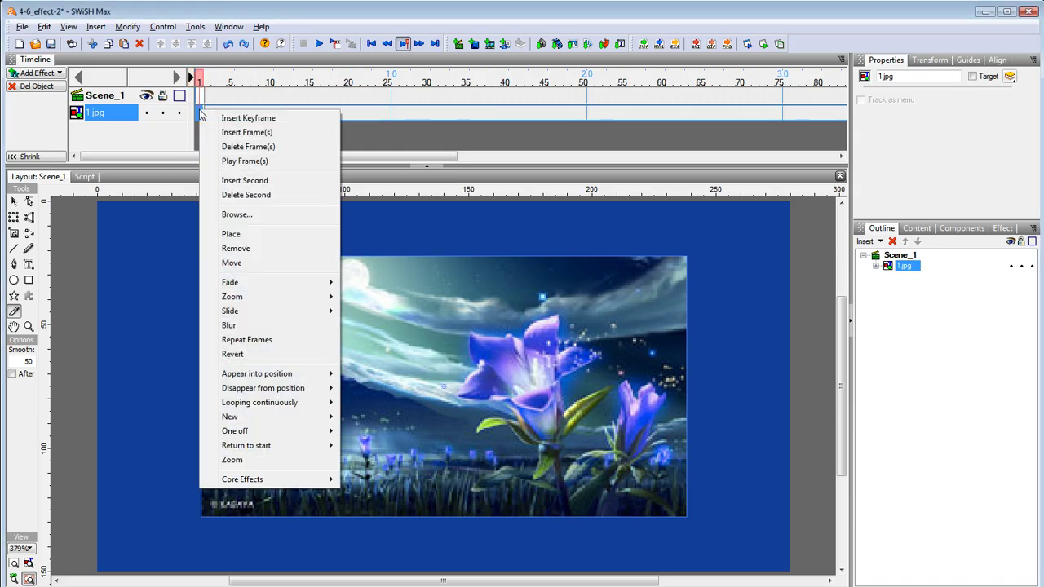
pyautogui.moveTo(259, 375)
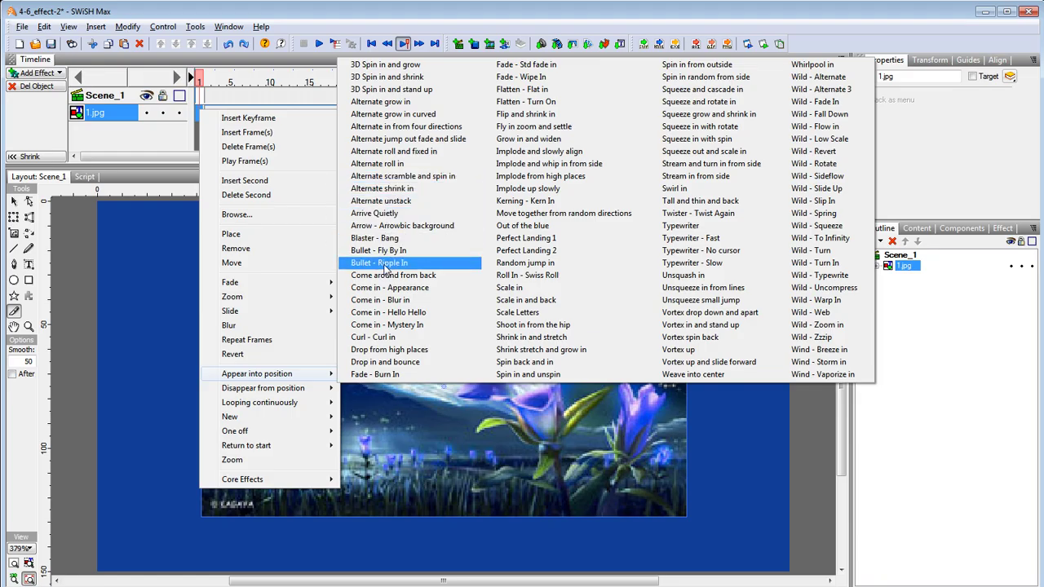
pyautogui.click(301, 16)
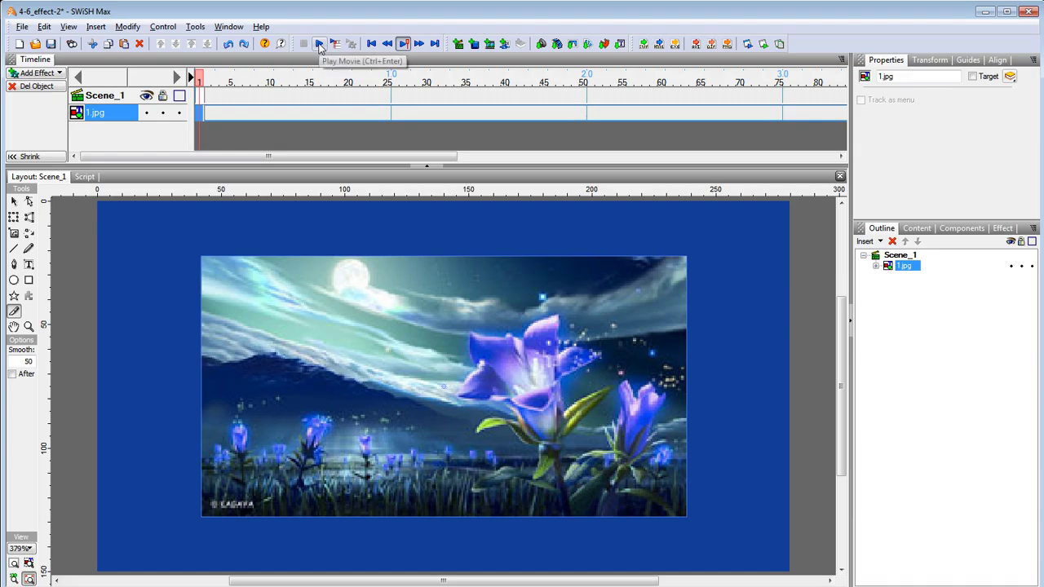
pyautogui.click(875, 267)
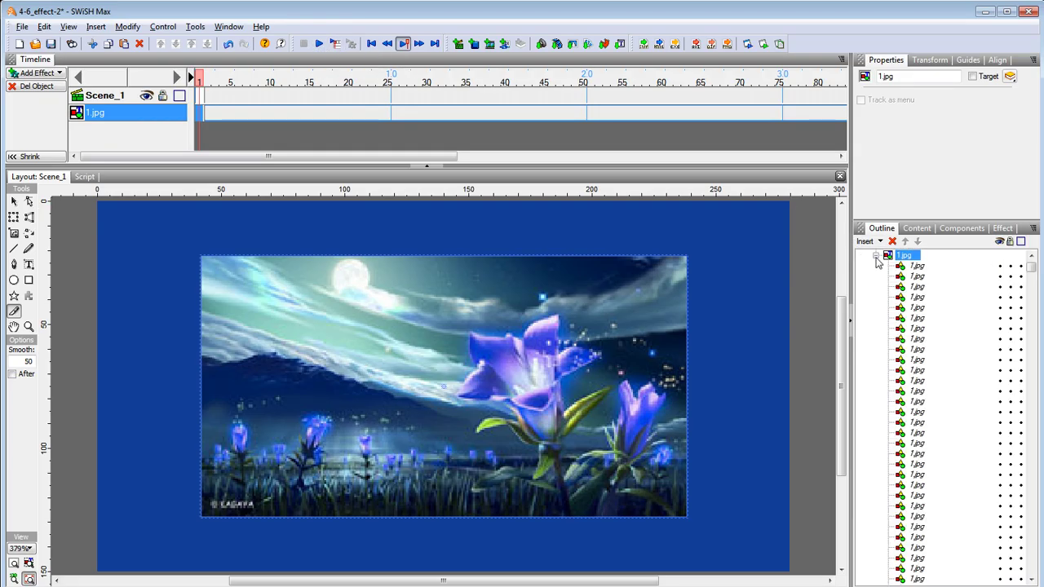
pyautogui.click(876, 256)
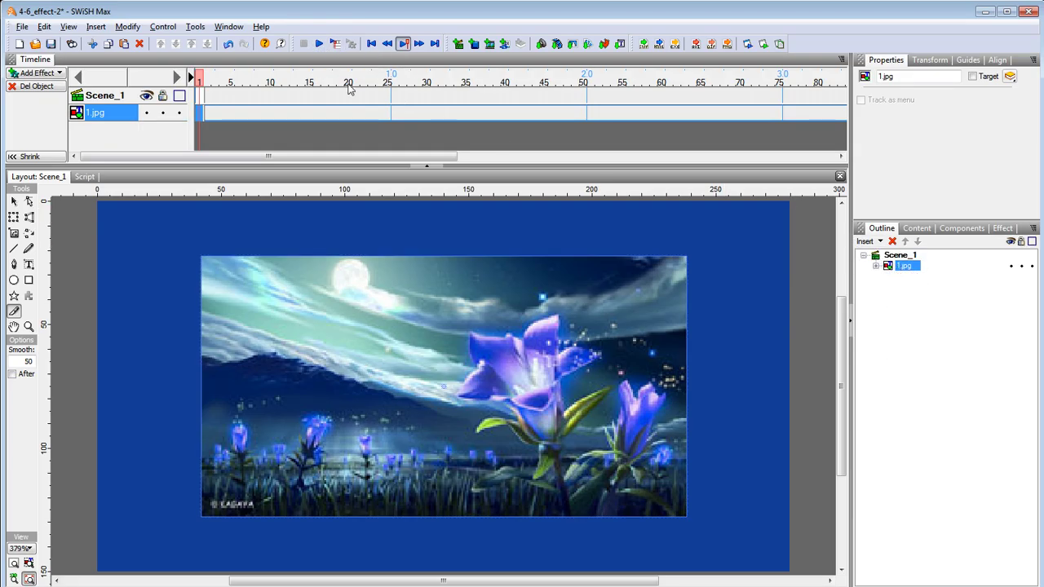
# Step: Start playing the movie and open the Effects Browser at the Appear into position effects
pyautogui.click(319, 45)
pyautogui.click(229, 27)
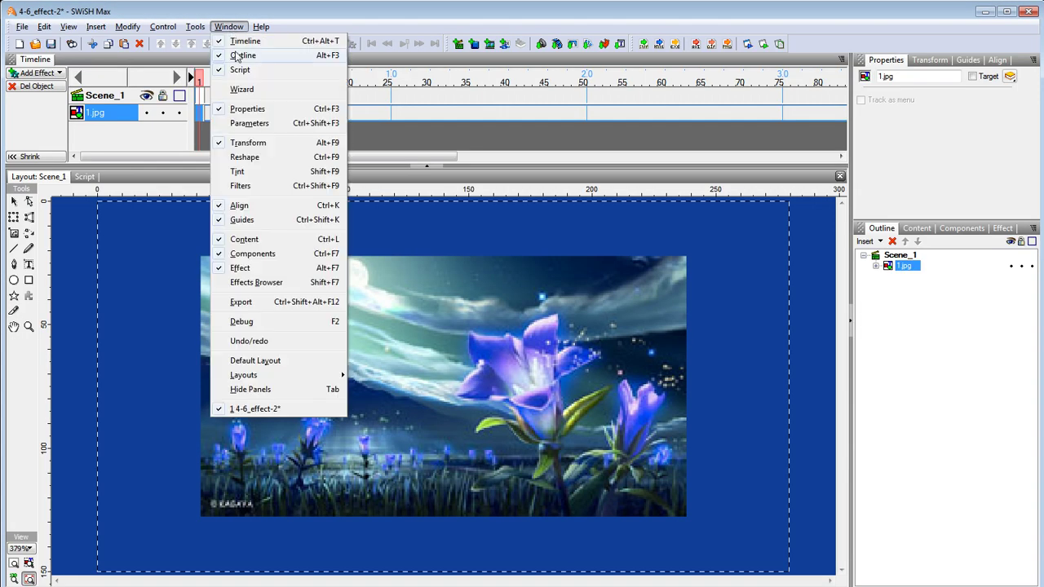
pyautogui.click(261, 283)
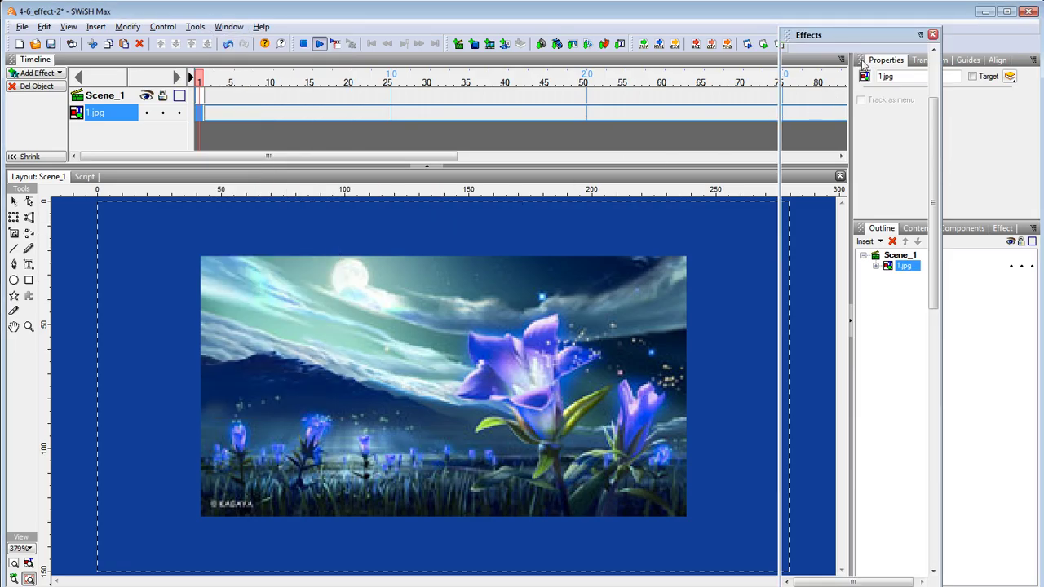
pyautogui.moveTo(865, 36); pyautogui.dragTo(767, 45)
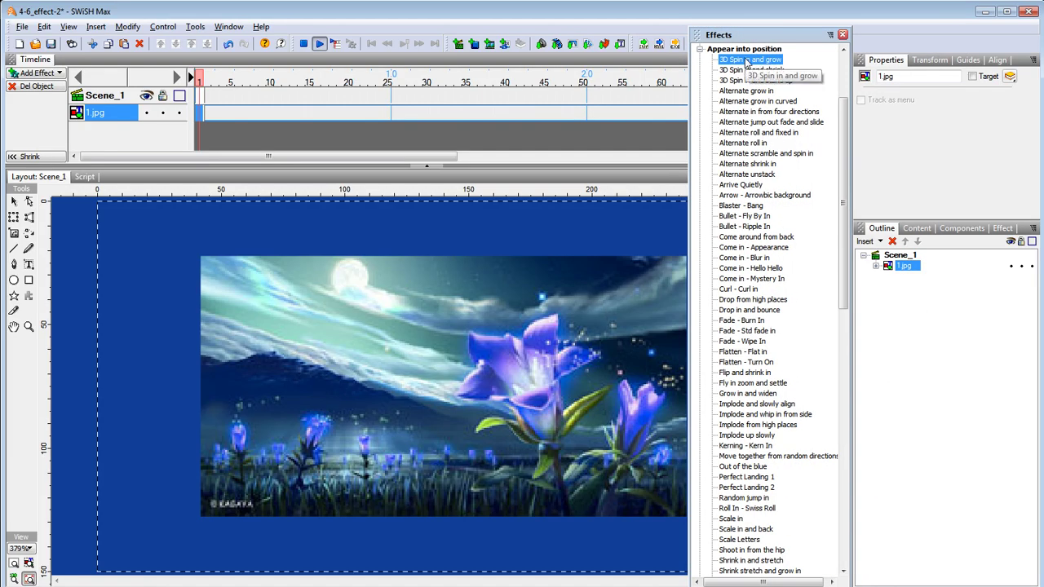
# Step: Try the 3D Spin in and grow effect on 1.jpg during playback, and replace it with 3D Spin in and shrink
pyautogui.doubleClick(746, 62)
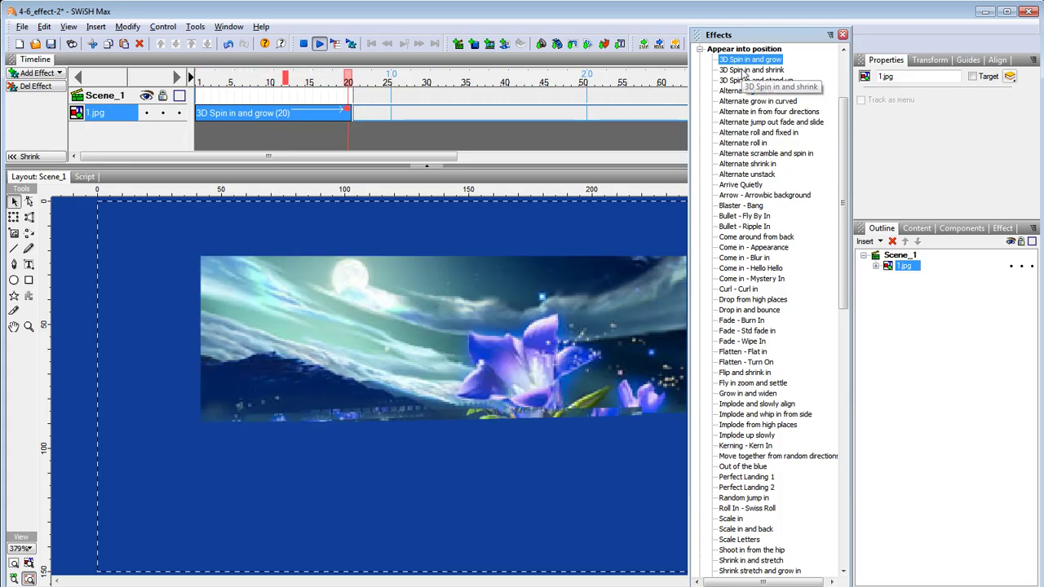
pyautogui.moveTo(792, 36); pyautogui.dragTo(914, 40)
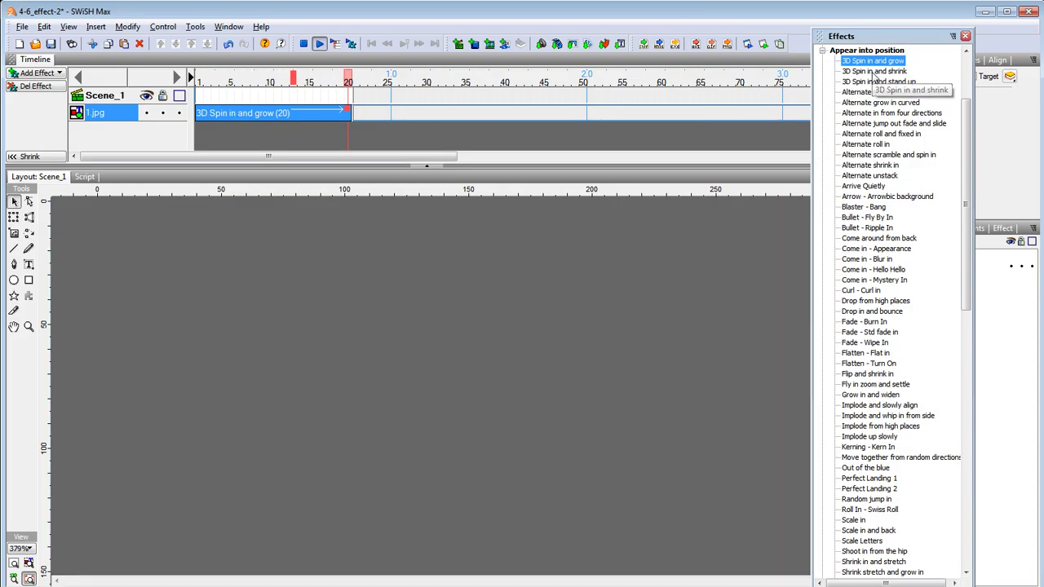
pyautogui.click(873, 72)
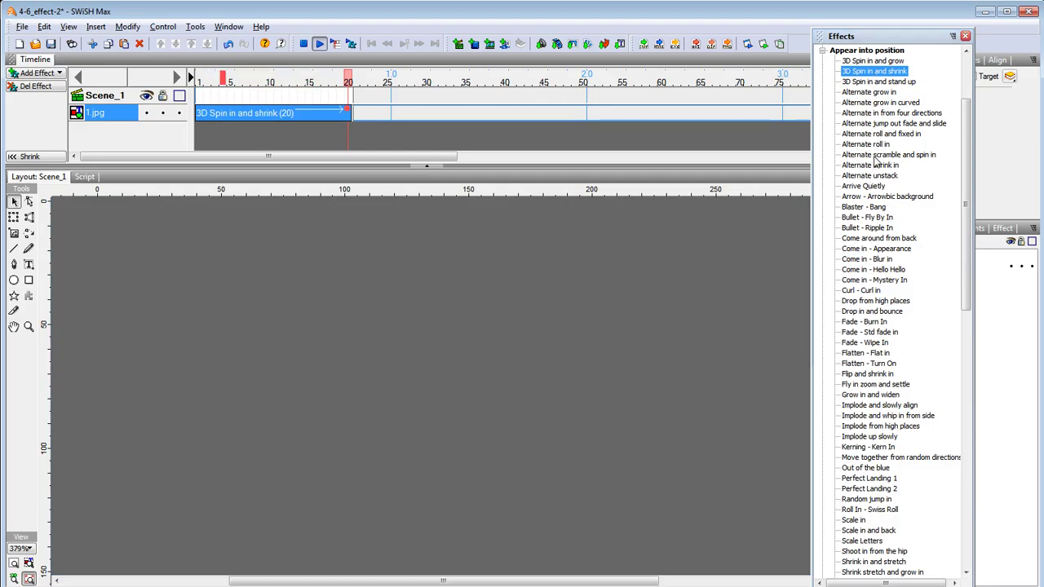
# Step: Replace the effect on 1.jpg with Alternate grow in from the Appear into position effects during playback
pyautogui.click(875, 155)
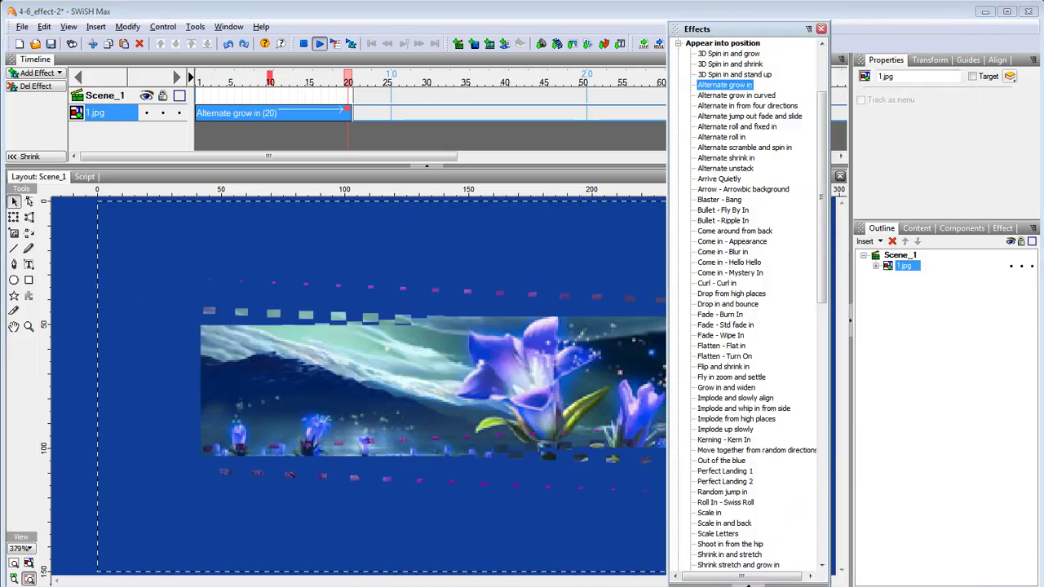
pyautogui.click(1004, 229)
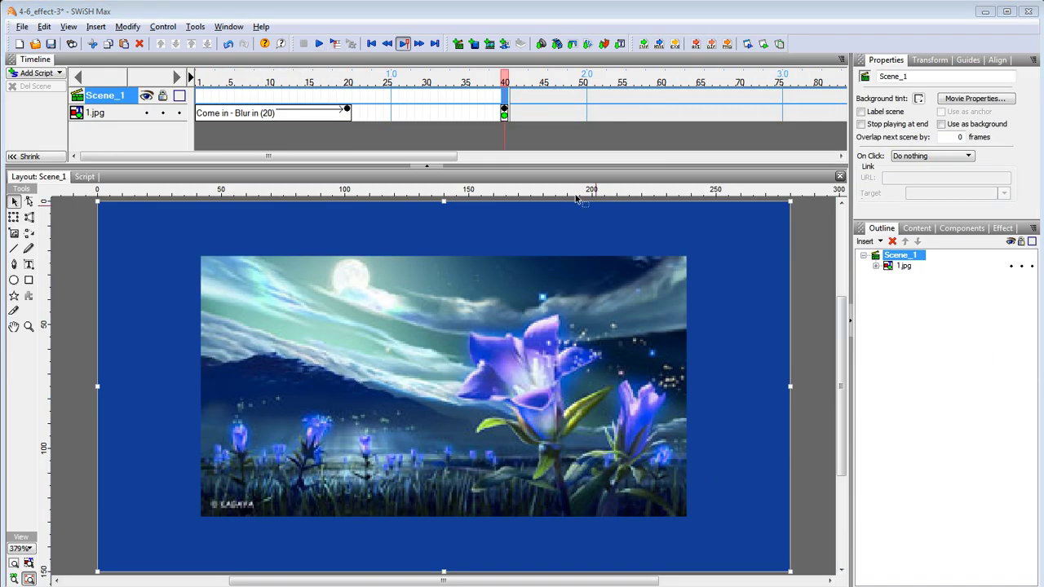
# Step: Preview the Come in - Blur in effect on 1.jpg, stop it, and play it once more
pyautogui.click(320, 45)
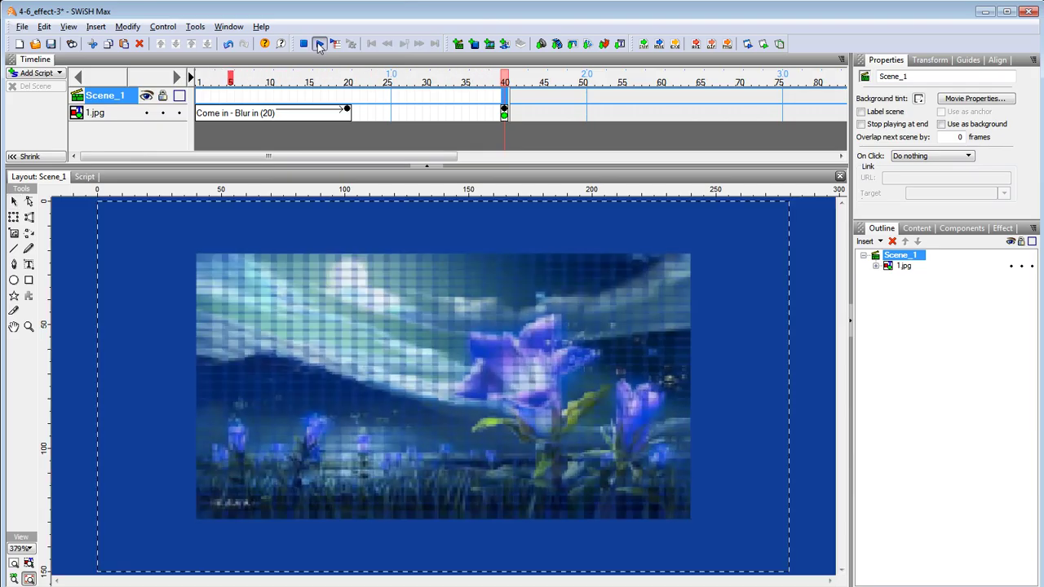
pyautogui.click(303, 44)
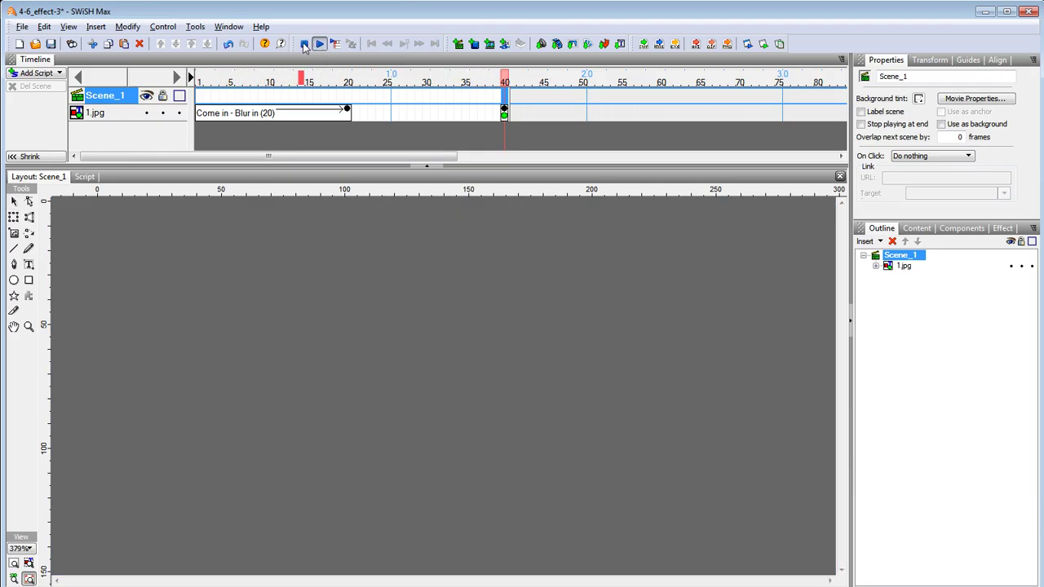
pyautogui.click(253, 466)
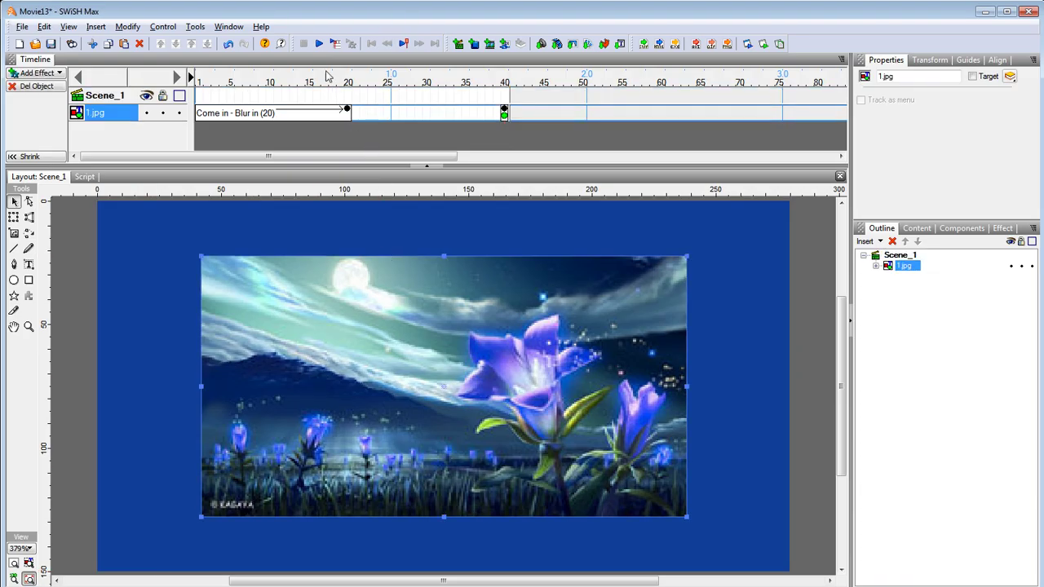
pyautogui.click(320, 44)
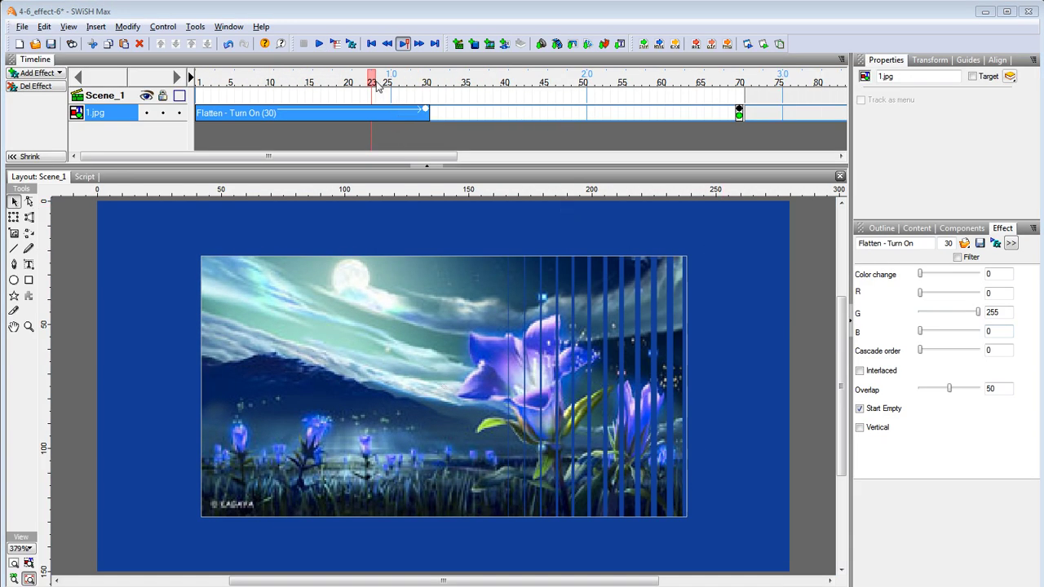
# Step: Add the Flatten - Turn Off effect from Disappear from position to 1.jpg, directly after its 30-frame Flatten - Turn On effect
pyautogui.moveTo(376, 88)
pyautogui.mouseDown()
pyautogui.moveTo(198, 88)
pyautogui.moveTo(428, 104)
pyautogui.moveTo(380, 106)
pyautogui.mouseUp()
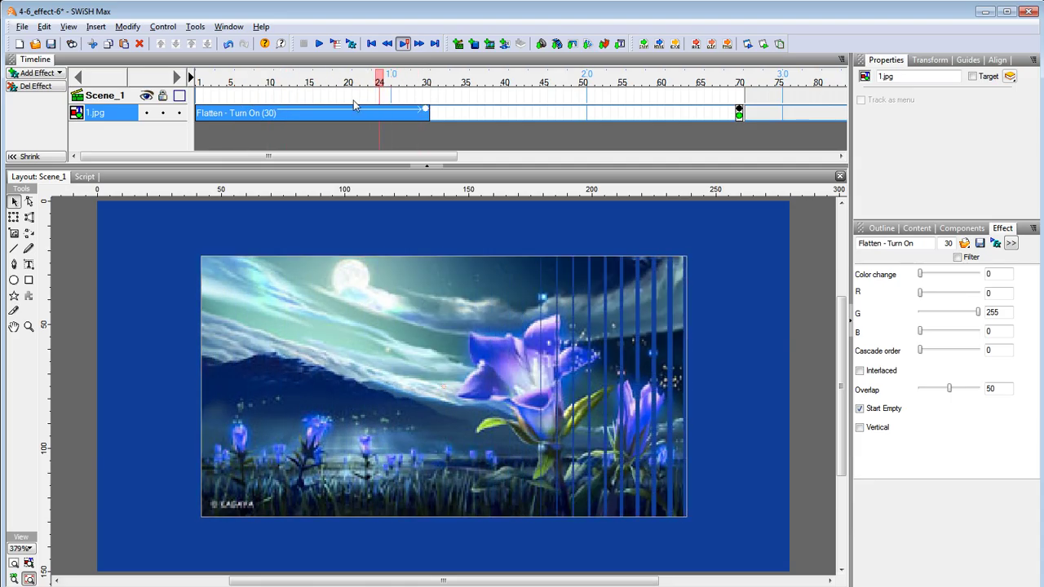
pyautogui.click(228, 27)
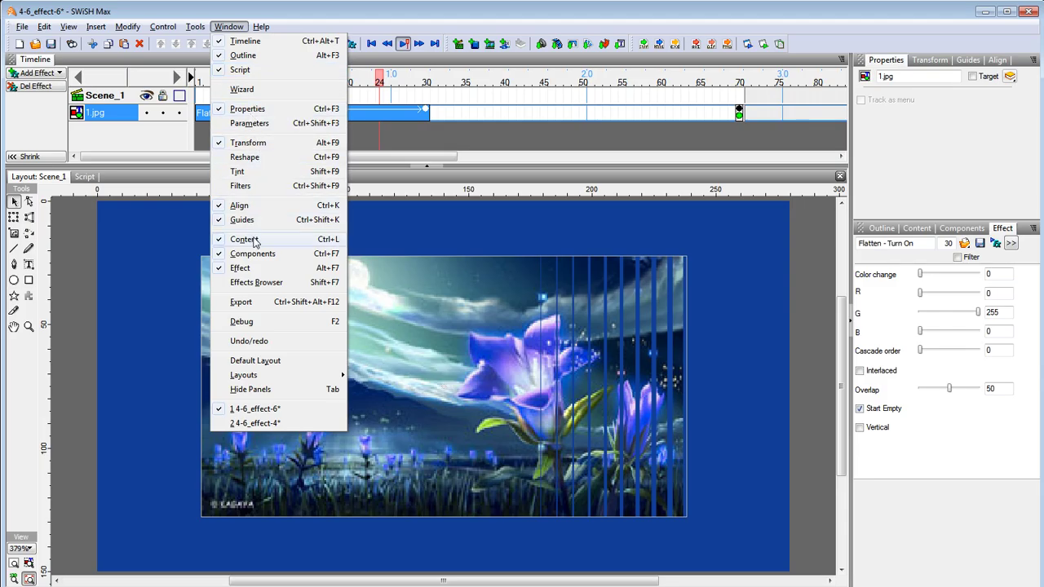
pyautogui.click(259, 282)
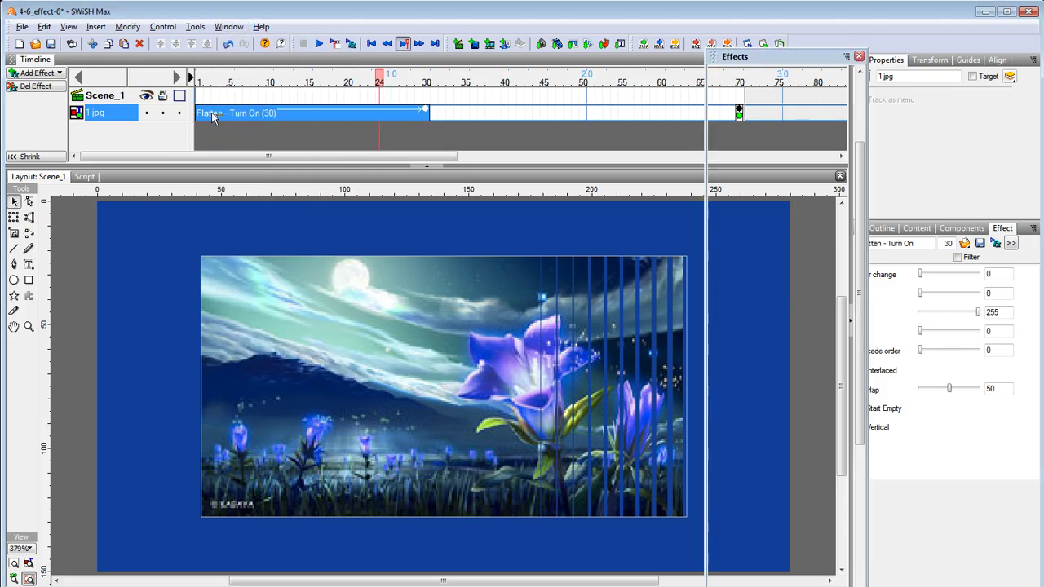
pyautogui.moveTo(383, 84); pyautogui.dragTo(425, 96)
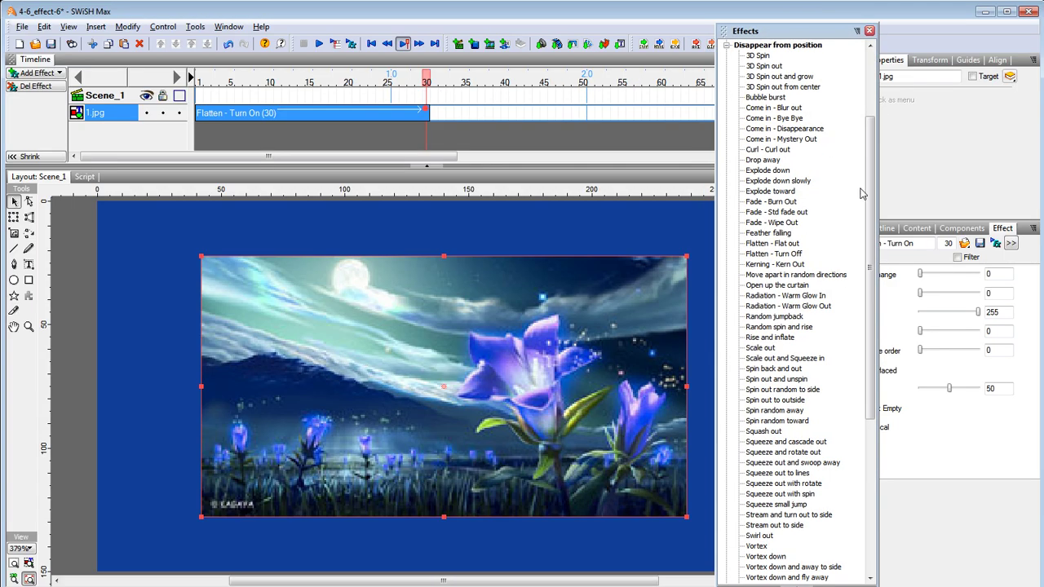
pyautogui.scroll(3, 863, 193)
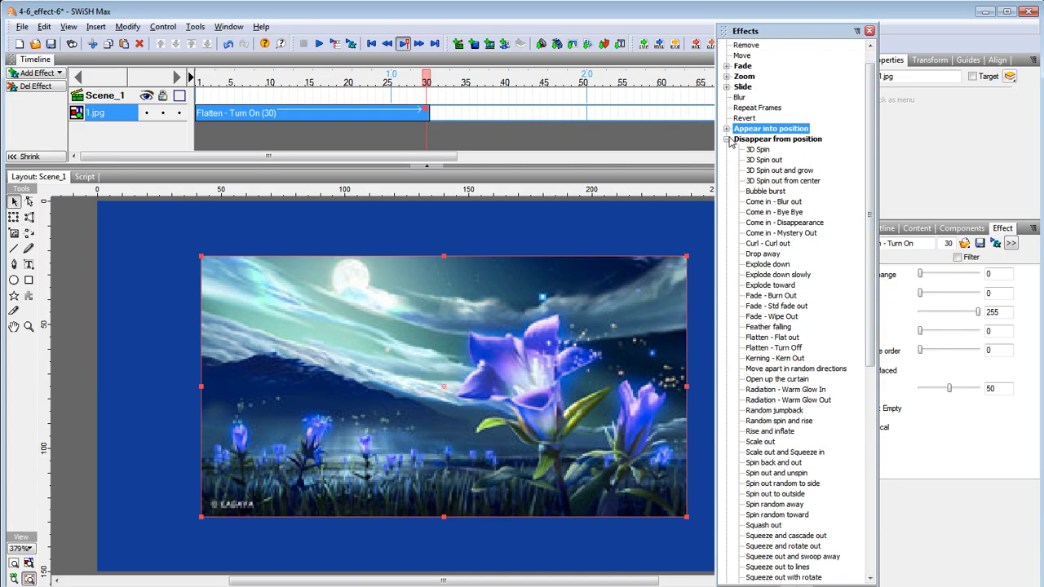
pyautogui.scroll(-2, 775, 204)
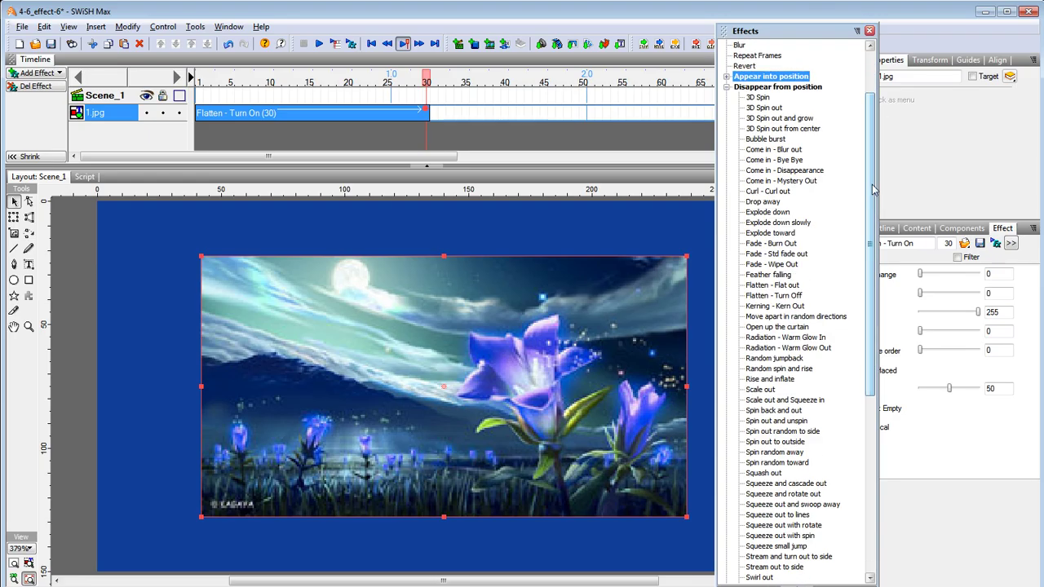
pyautogui.doubleClick(786, 298)
# Step: Preview the Flatten - Turn On and Flatten - Turn Off sequence of 1.jpg and scrub through both effects
pyautogui.moveTo(428, 81); pyautogui.dragTo(308, 94)
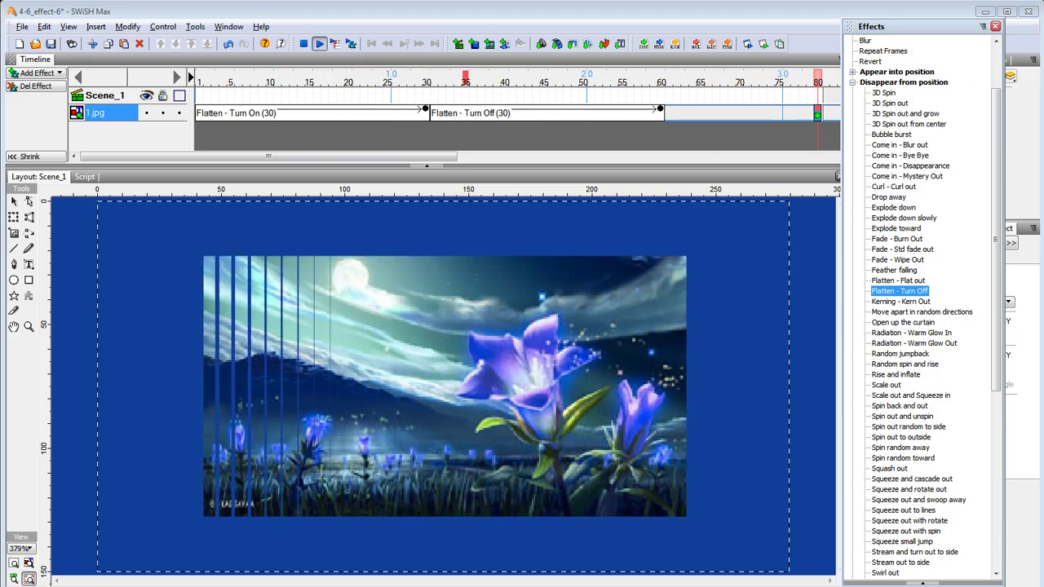
pyautogui.press('Escape')
pyautogui.moveTo(191, 77); pyautogui.dragTo(659, 106)
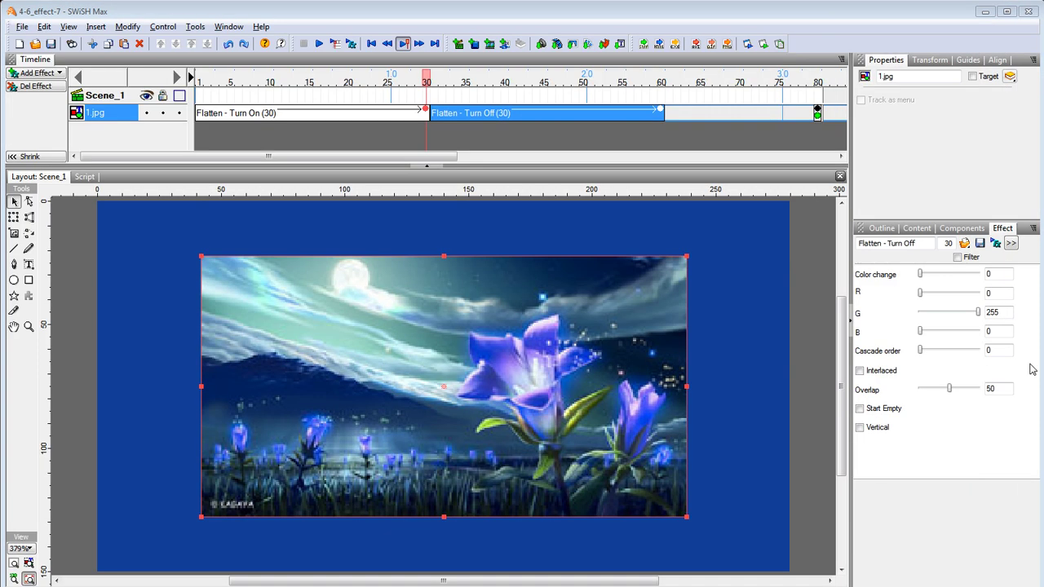
# Step: Replace the Flatten - Turn Off effect with a copy of Flatten - Turn On pasted at frame 31
pyautogui.rightClick(568, 122)
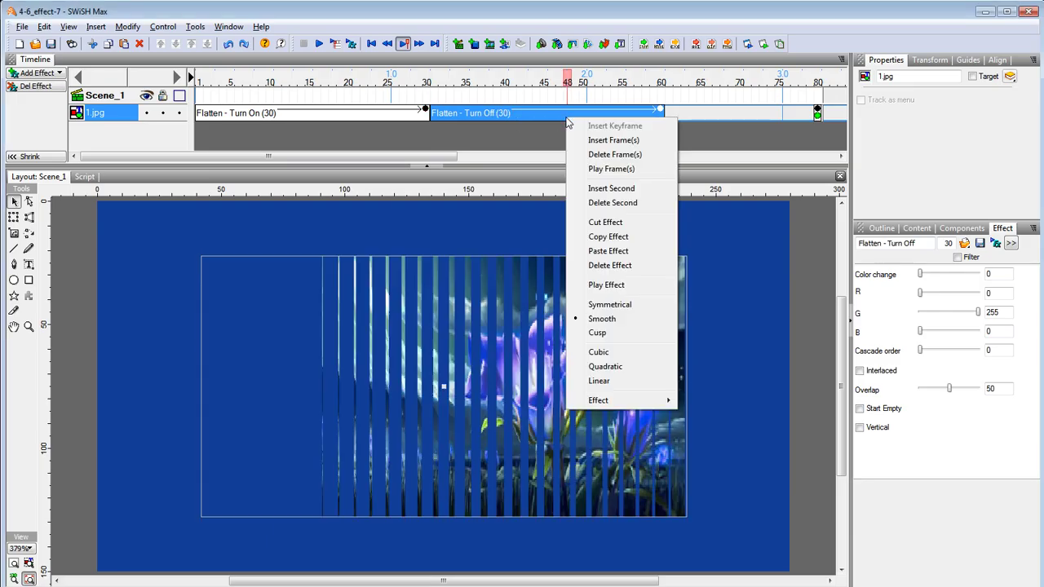
pyautogui.click(610, 265)
pyautogui.click(401, 119)
pyautogui.rightClick(401, 115)
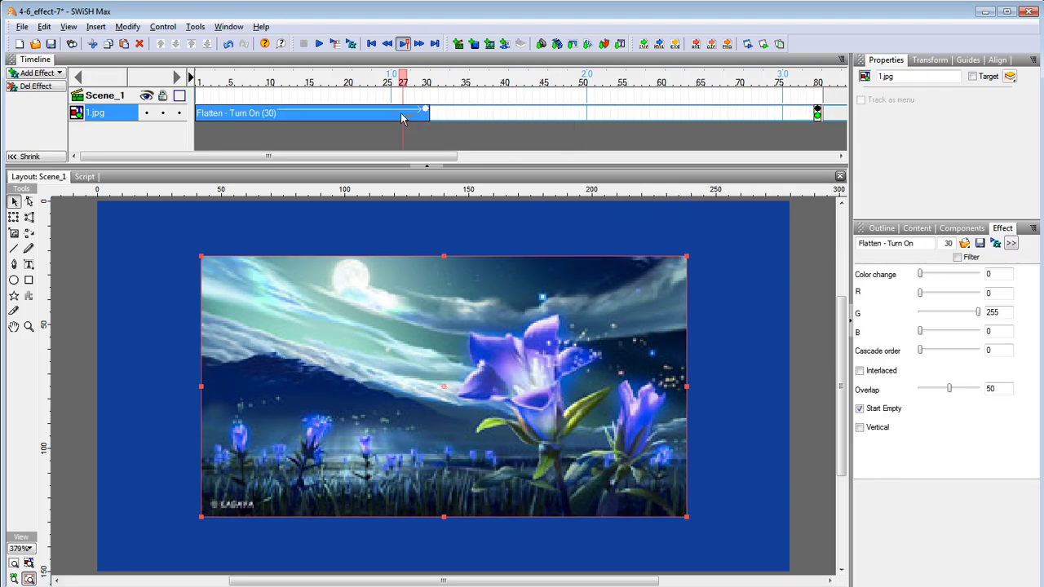
pyautogui.click(461, 167)
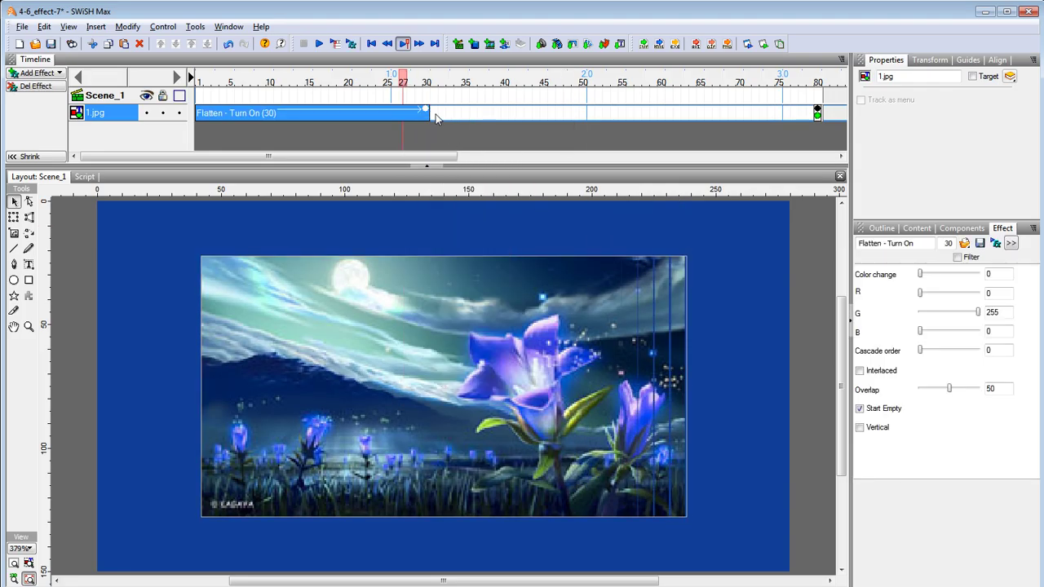
pyautogui.click(436, 115)
pyautogui.rightClick(436, 115)
pyautogui.click(477, 123)
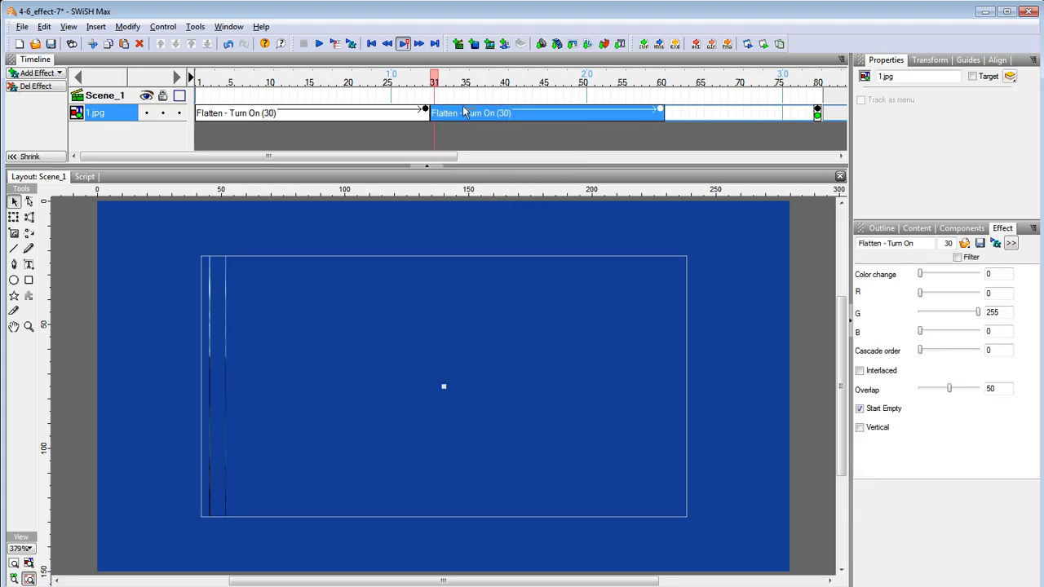
# Step: Turn off Start Empty for the second Flatten - Turn On effect, and preview the movie
pyautogui.click(860, 409)
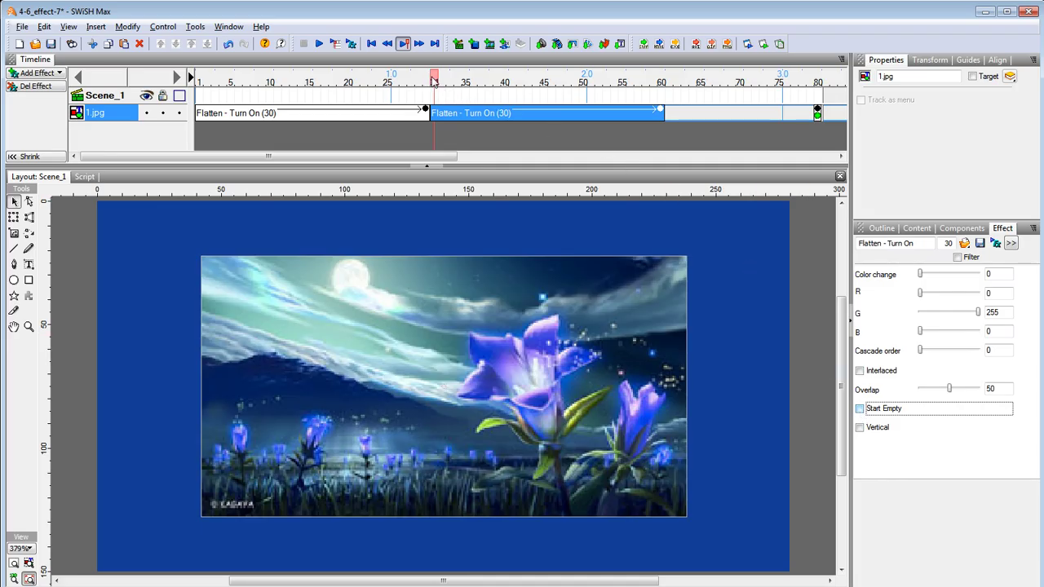
pyautogui.moveTo(435, 79); pyautogui.dragTo(638, 90)
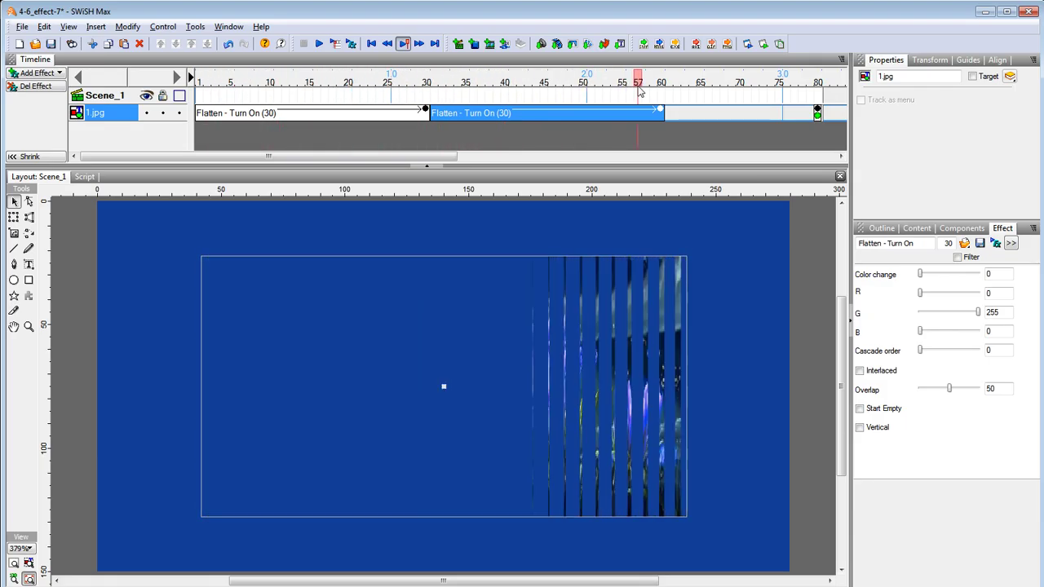
pyautogui.hotkey('ctrl', 'Return')
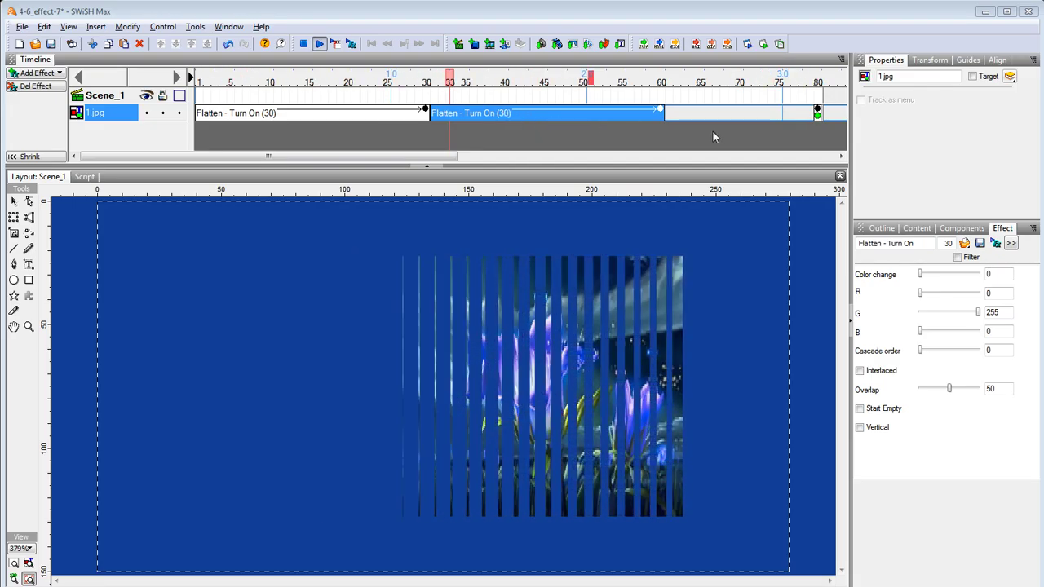
pyautogui.click(303, 44)
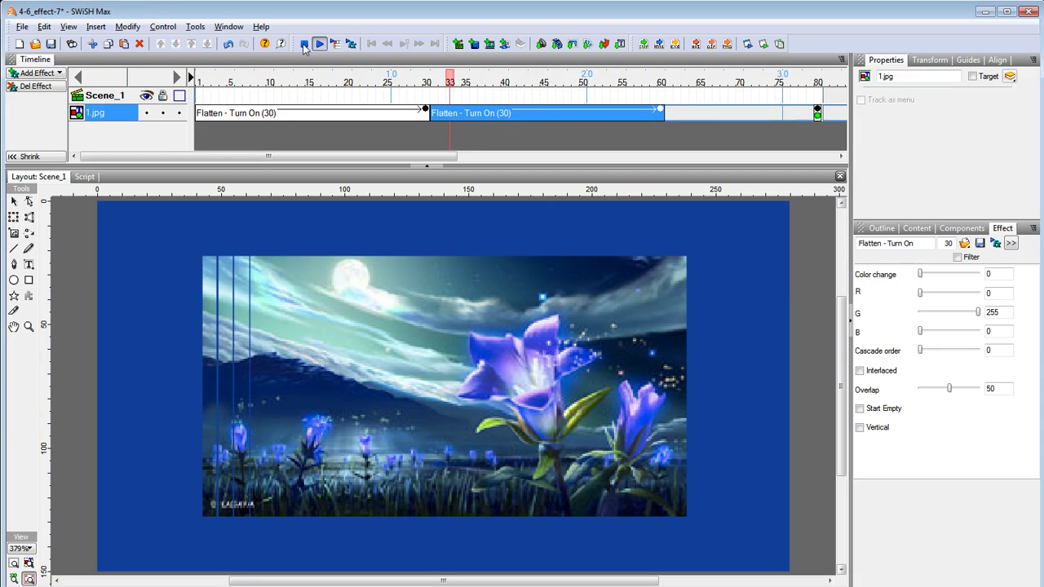
# Step: Rename the second Flatten - Turn On effect as Flatten - Turn2
pyautogui.click(568, 112)
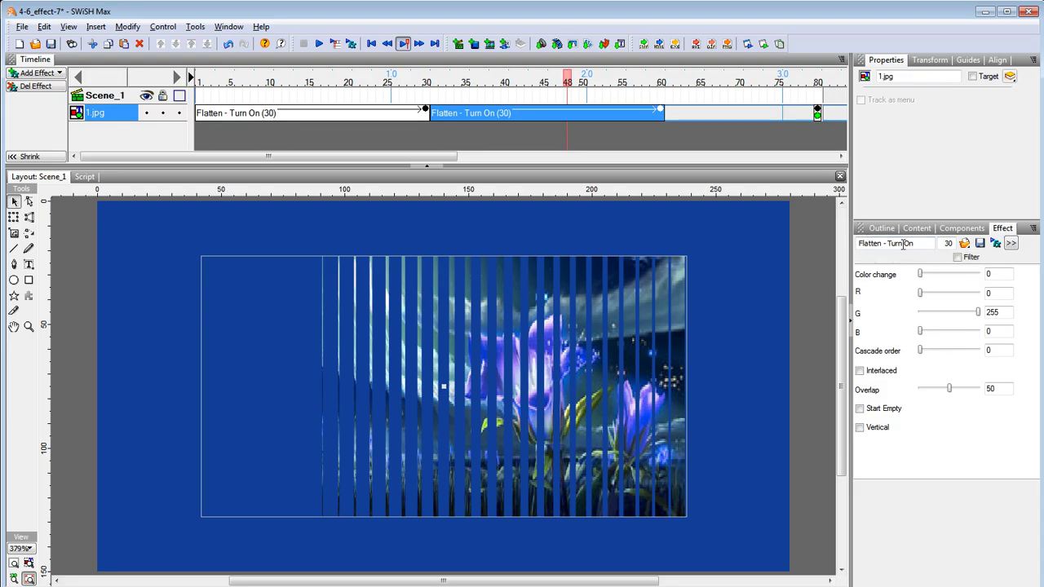
pyautogui.moveTo(903, 243); pyautogui.dragTo(918, 243)
pyautogui.moveTo(560, 87); pyautogui.dragTo(583, 97)
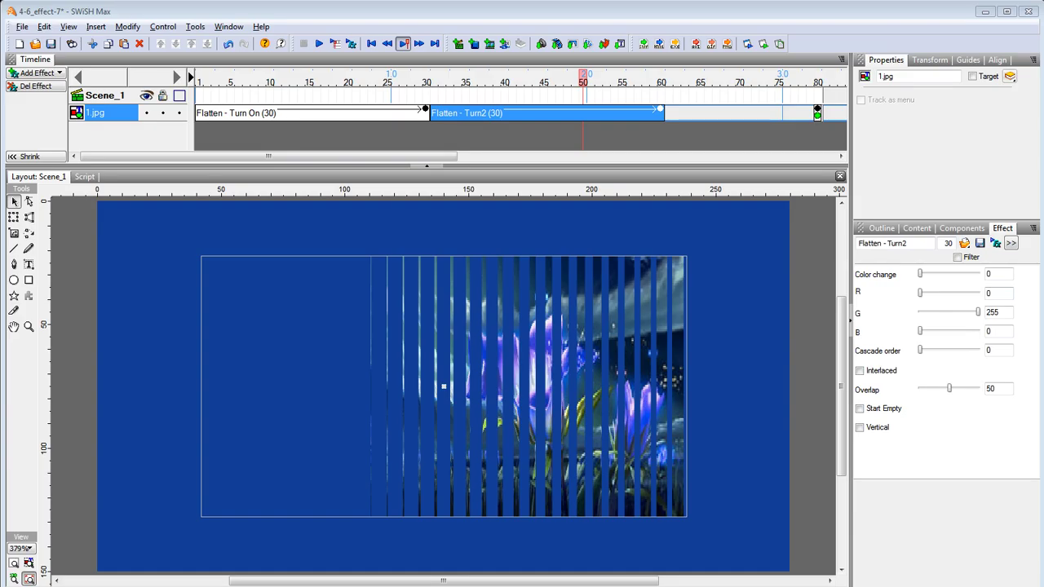
# Step: Start saving the Flatten - Turn2 settings, browse to Program Files (x86)\SWiSH Max4\effects\Disappear from position on drive C, and cancel the save
pyautogui.click(980, 243)
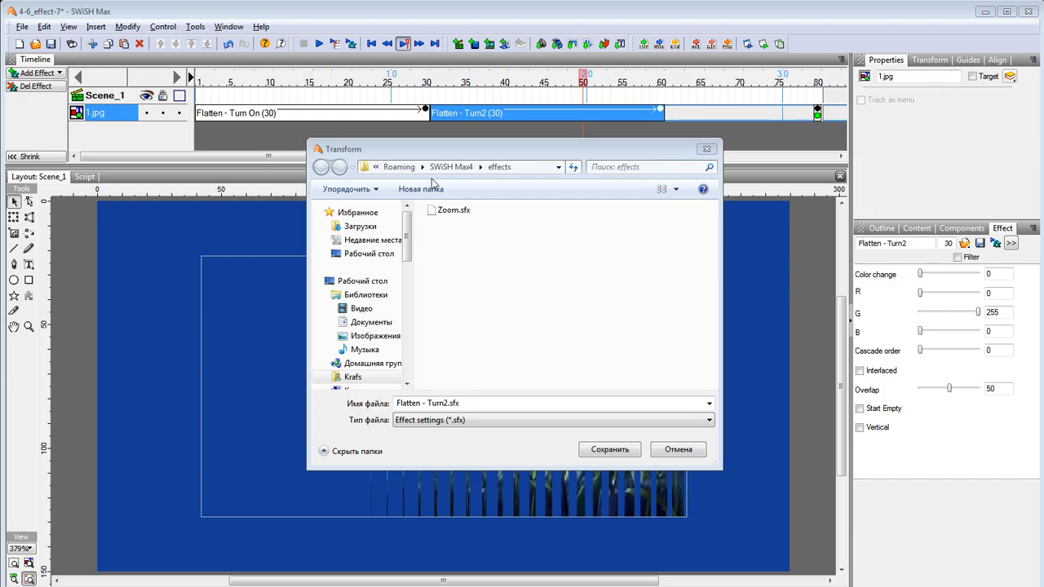
pyautogui.click(376, 168)
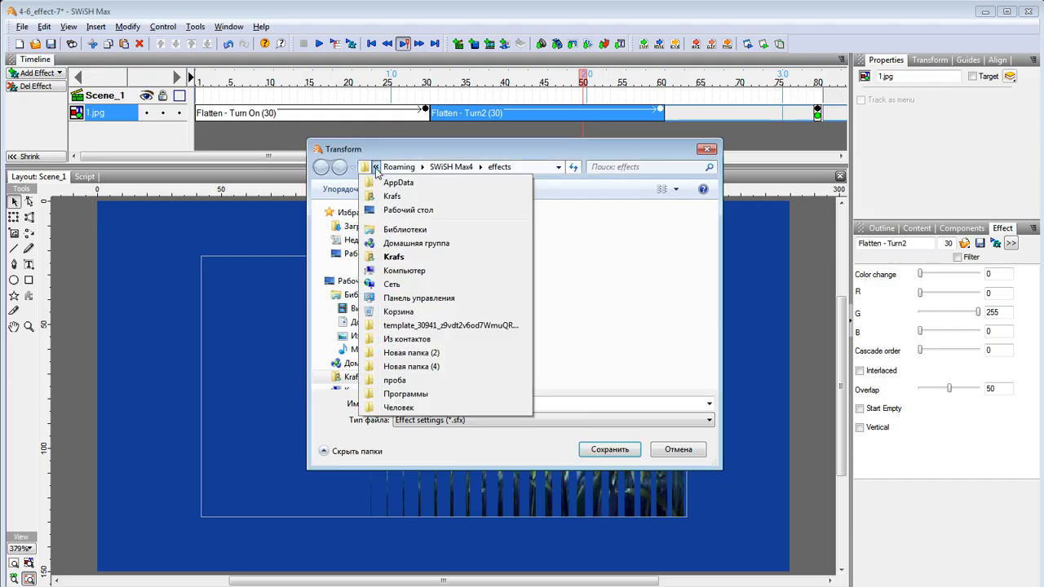
pyautogui.click(414, 273)
pyautogui.doubleClick(483, 242)
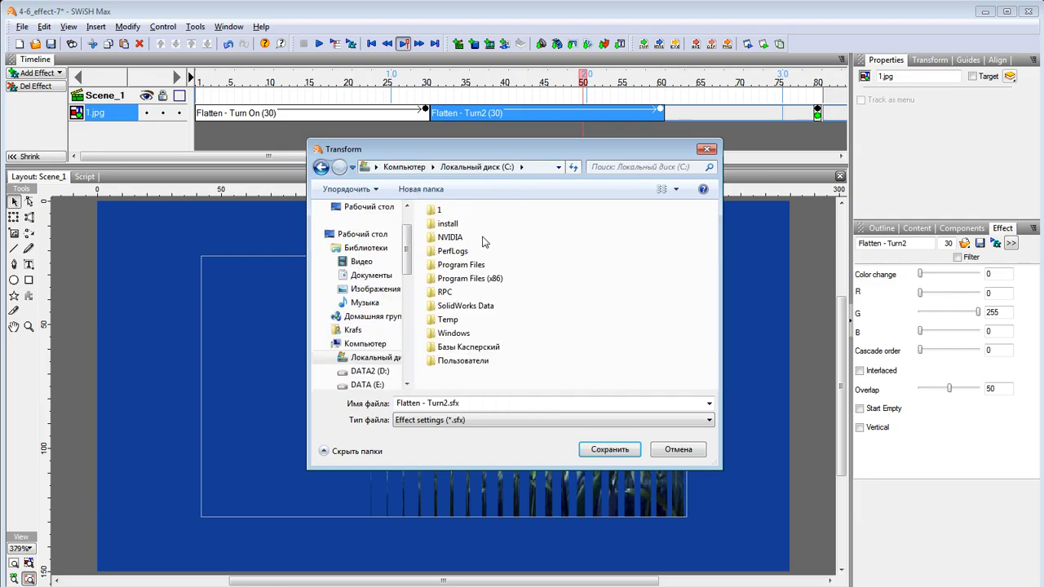
pyautogui.doubleClick(481, 278)
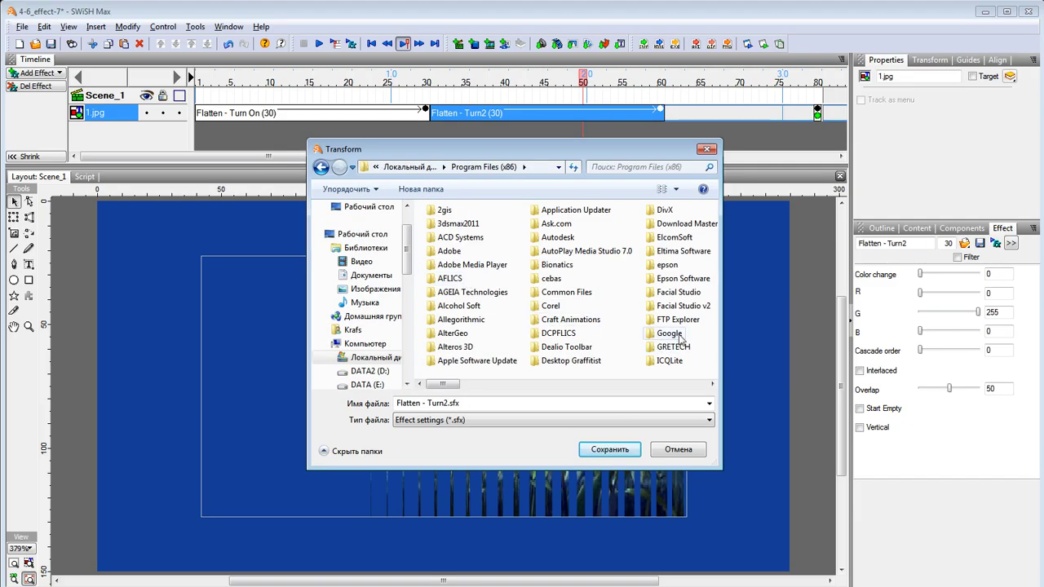
pyautogui.click(683, 383)
pyautogui.click(685, 387)
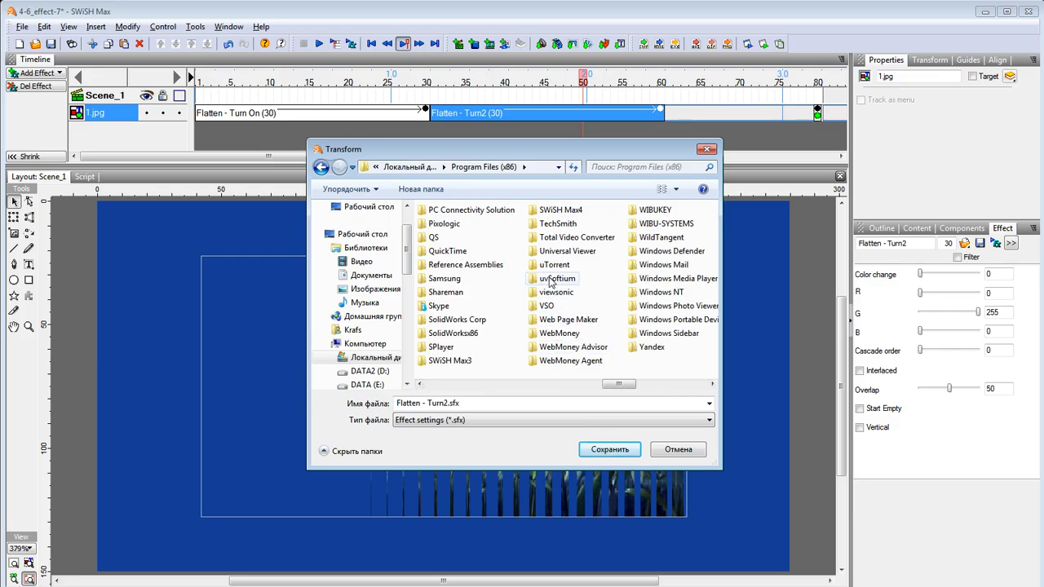
pyautogui.doubleClick(561, 209)
pyautogui.click(449, 224)
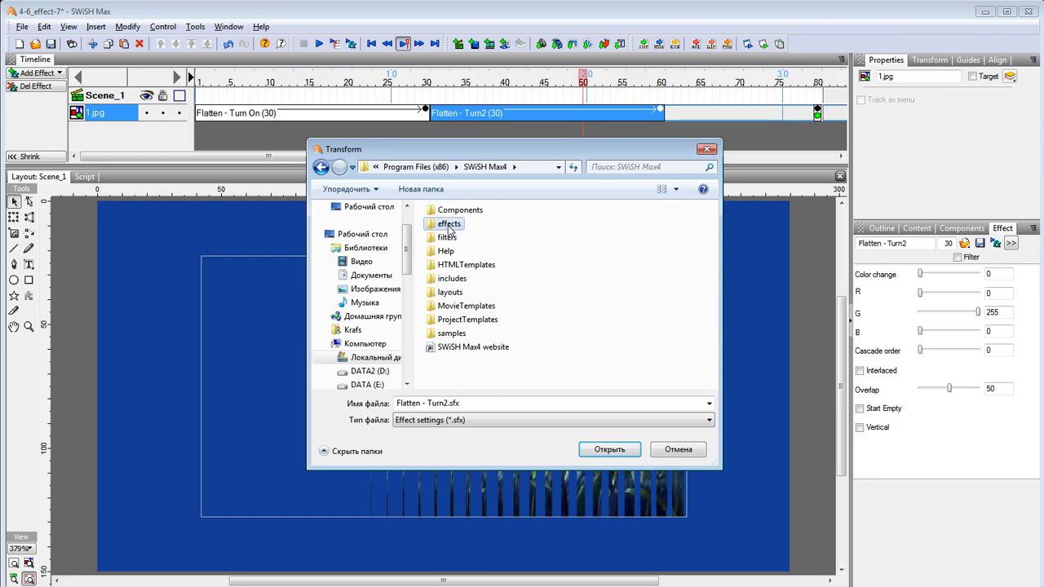
pyautogui.doubleClick(448, 226)
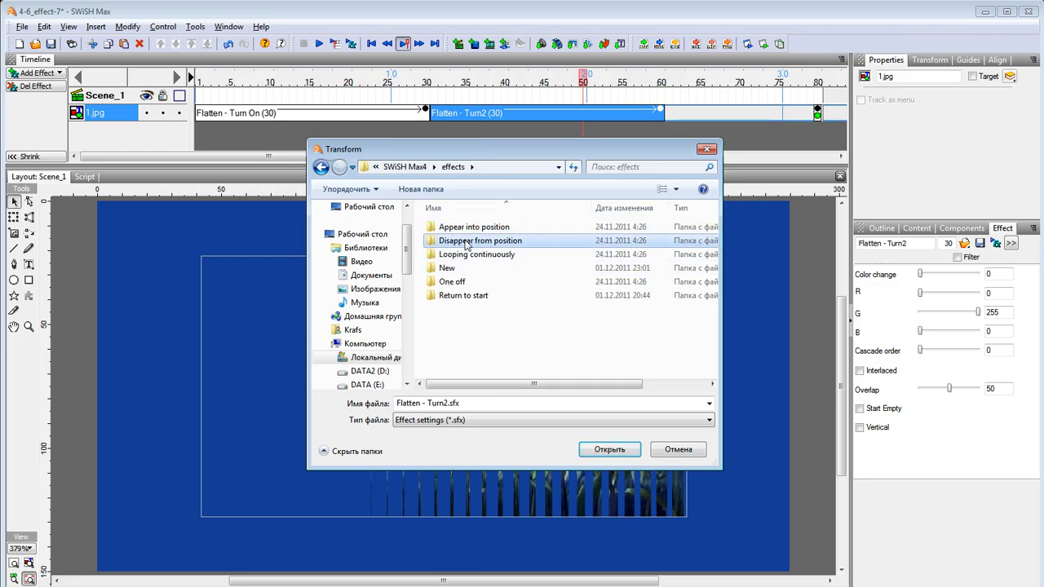
pyautogui.doubleClick(466, 241)
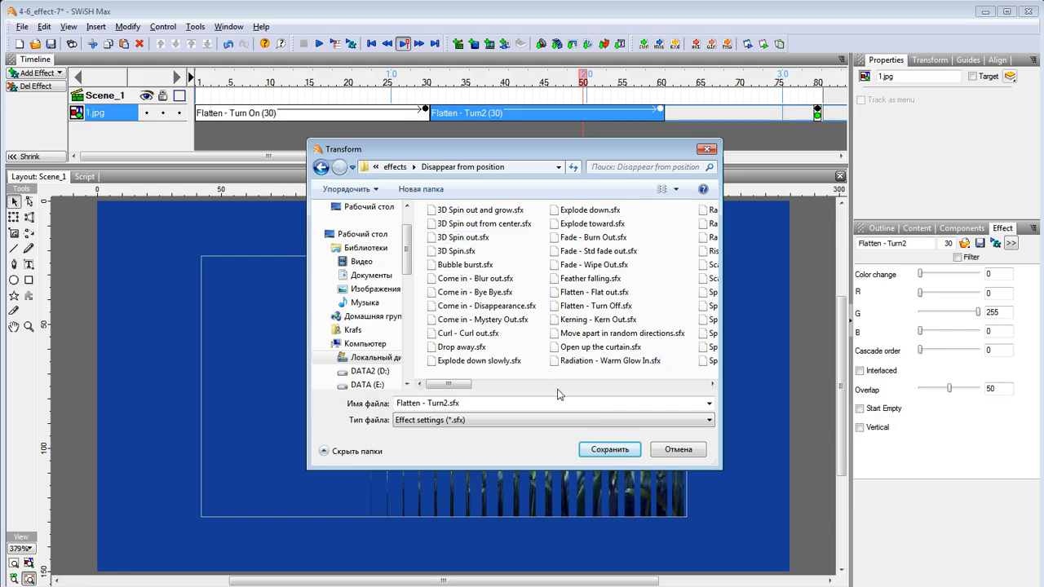
pyautogui.click(678, 450)
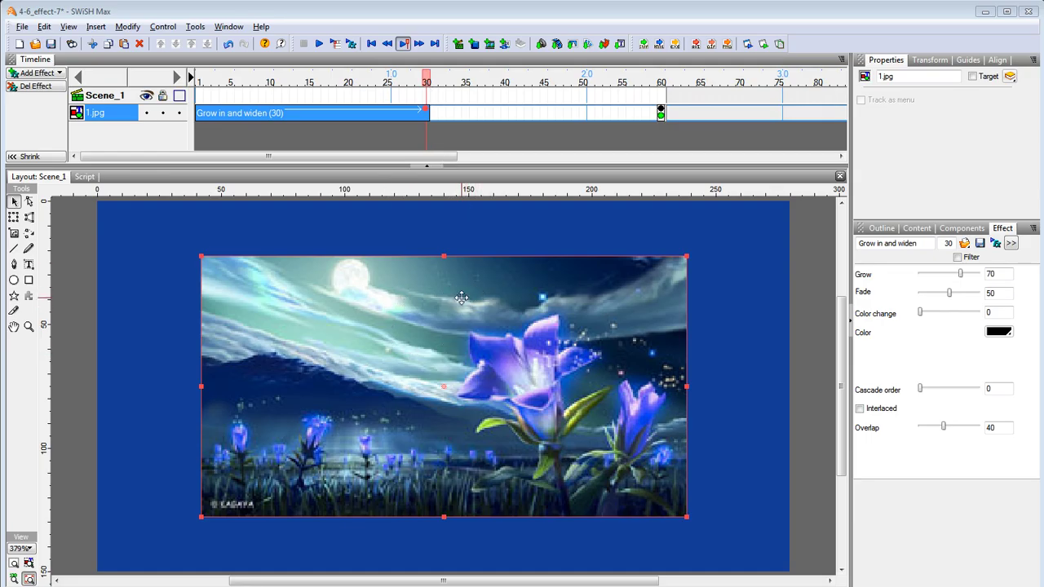
# Step: Add a Bevel filter with the ButtonS... preset to the Grow in and widen effect on 1.jpg, and preview the movie
pyautogui.click(957, 257)
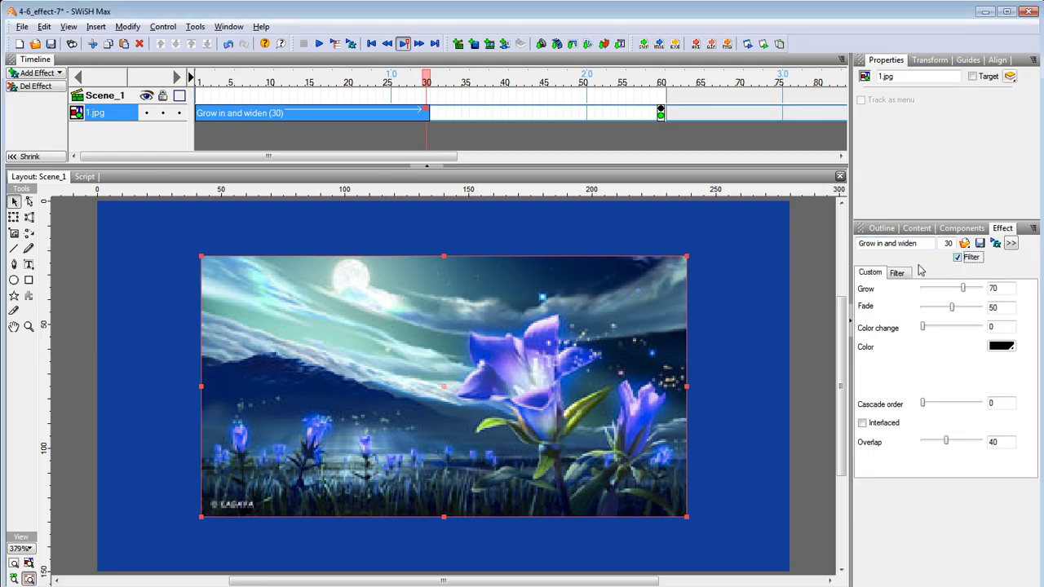
pyautogui.click(897, 275)
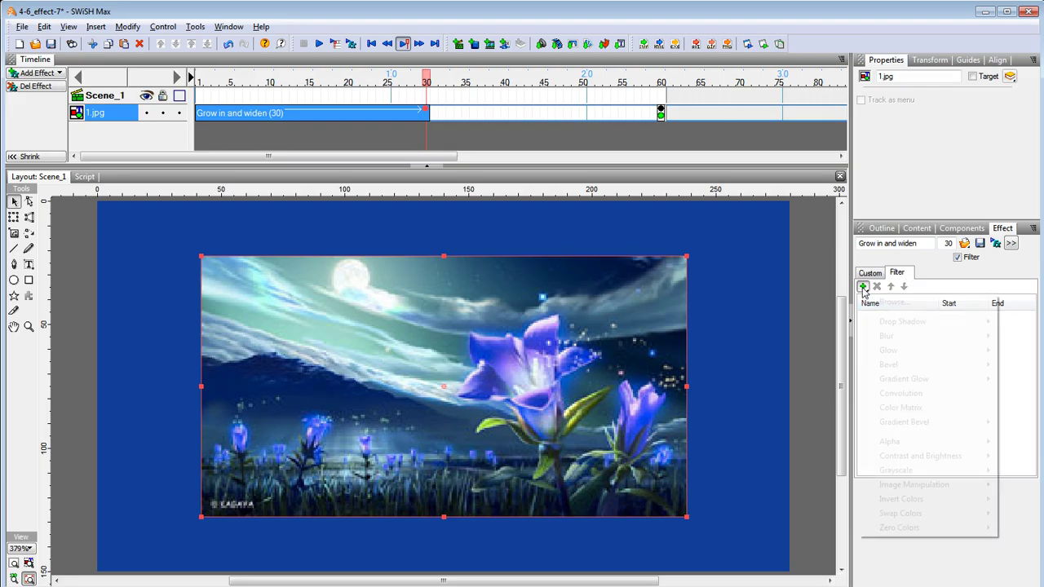
pyautogui.click(865, 287)
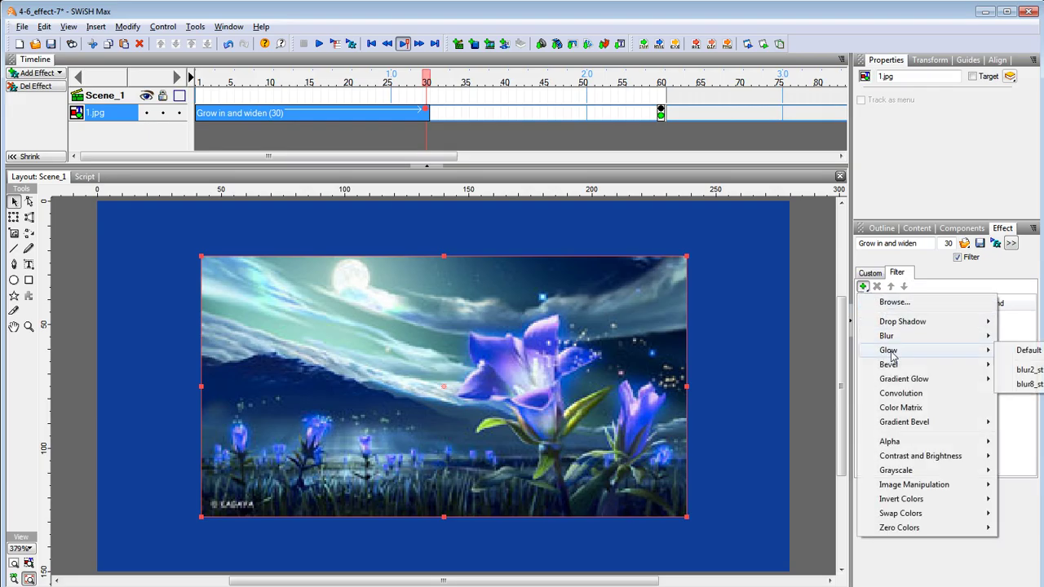
pyautogui.moveTo(935, 369)
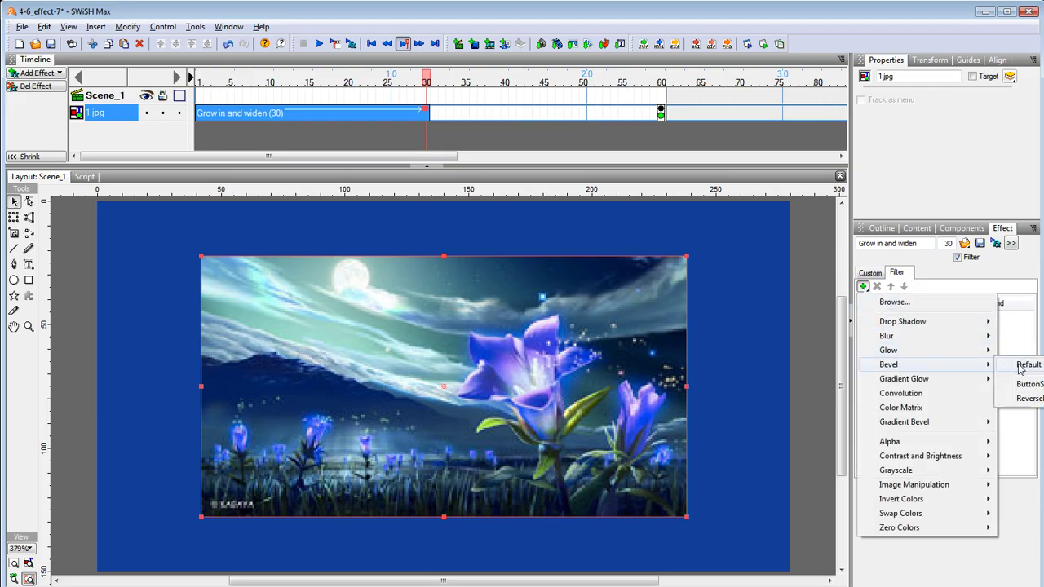
pyautogui.click(1030, 385)
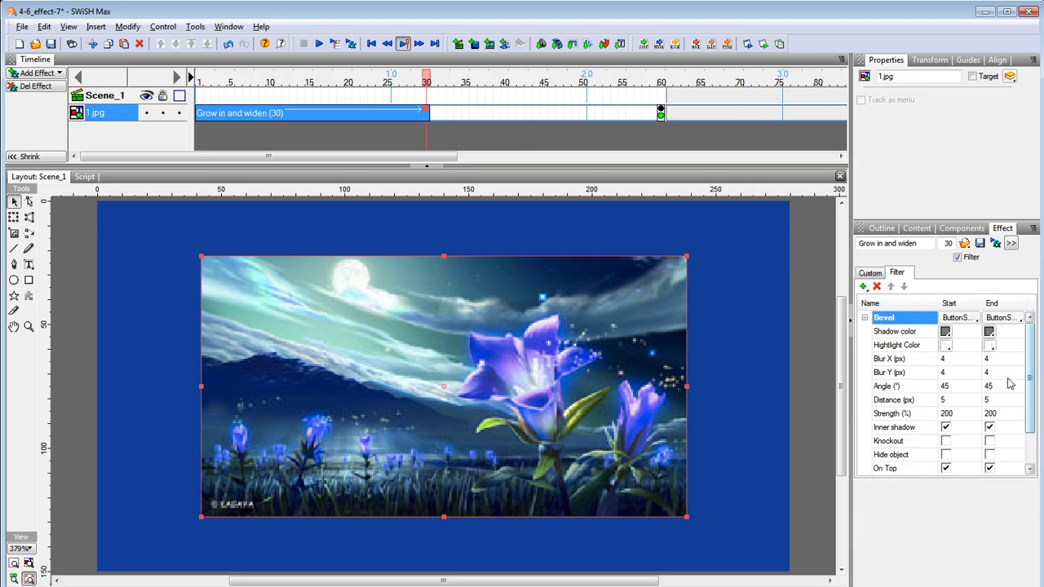
pyautogui.click(321, 50)
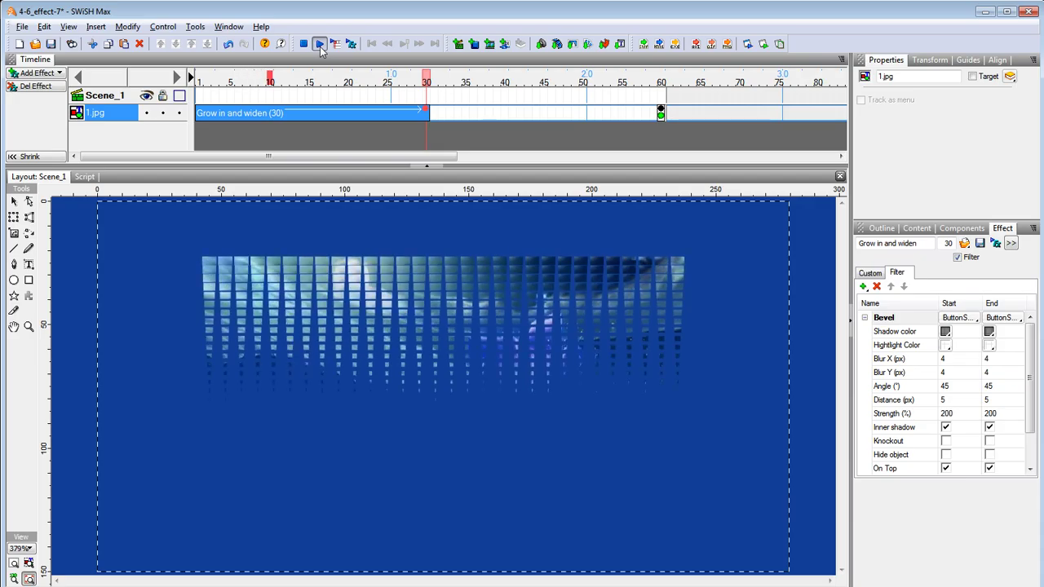